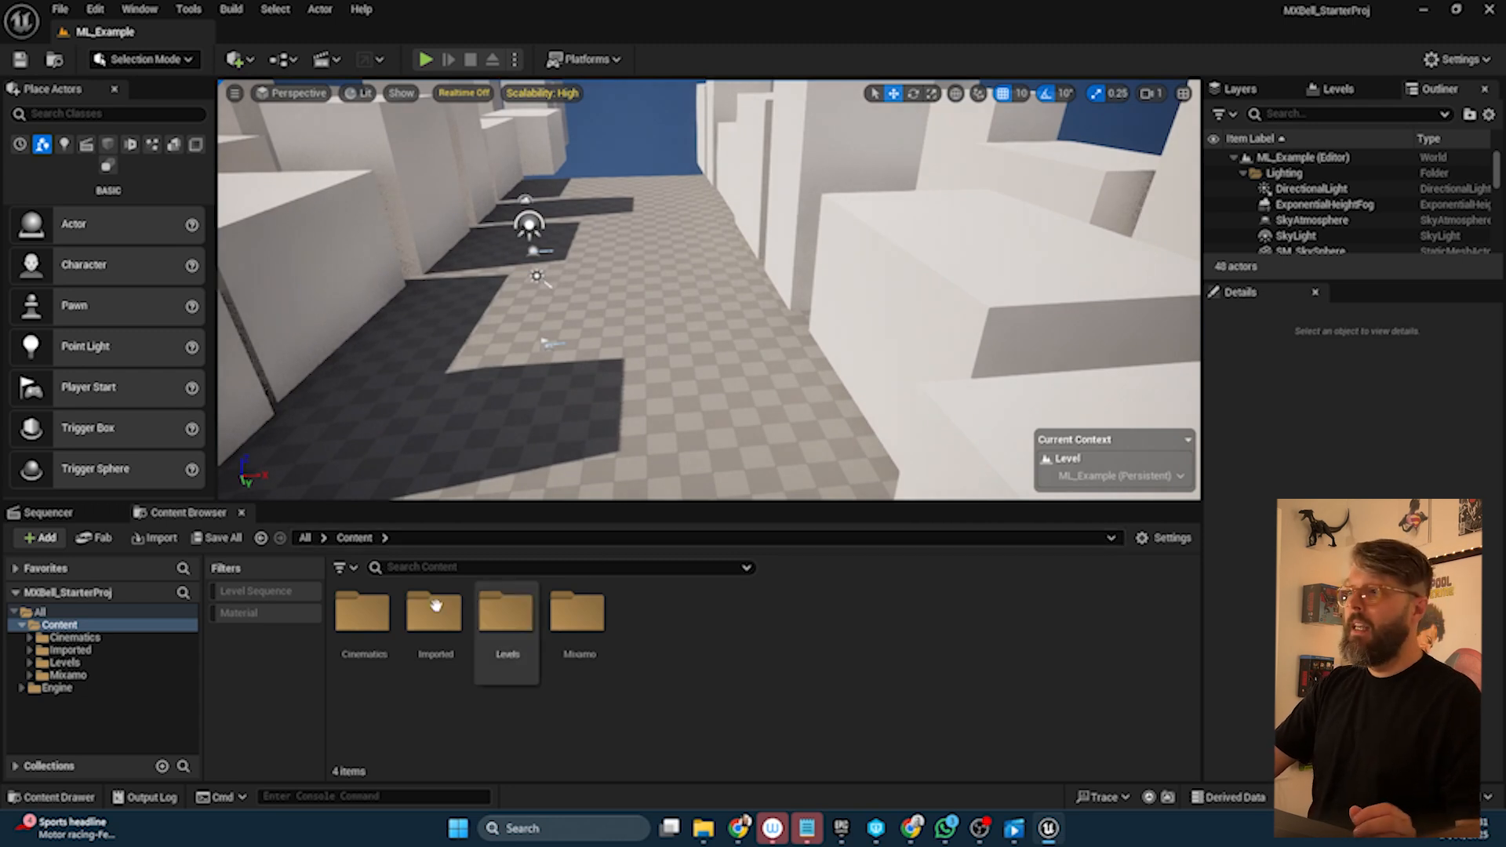
Browse the project's Cinematics, Imported and Levels folders and open the ExampleLvl Sublevels folder
left_click(31, 638)
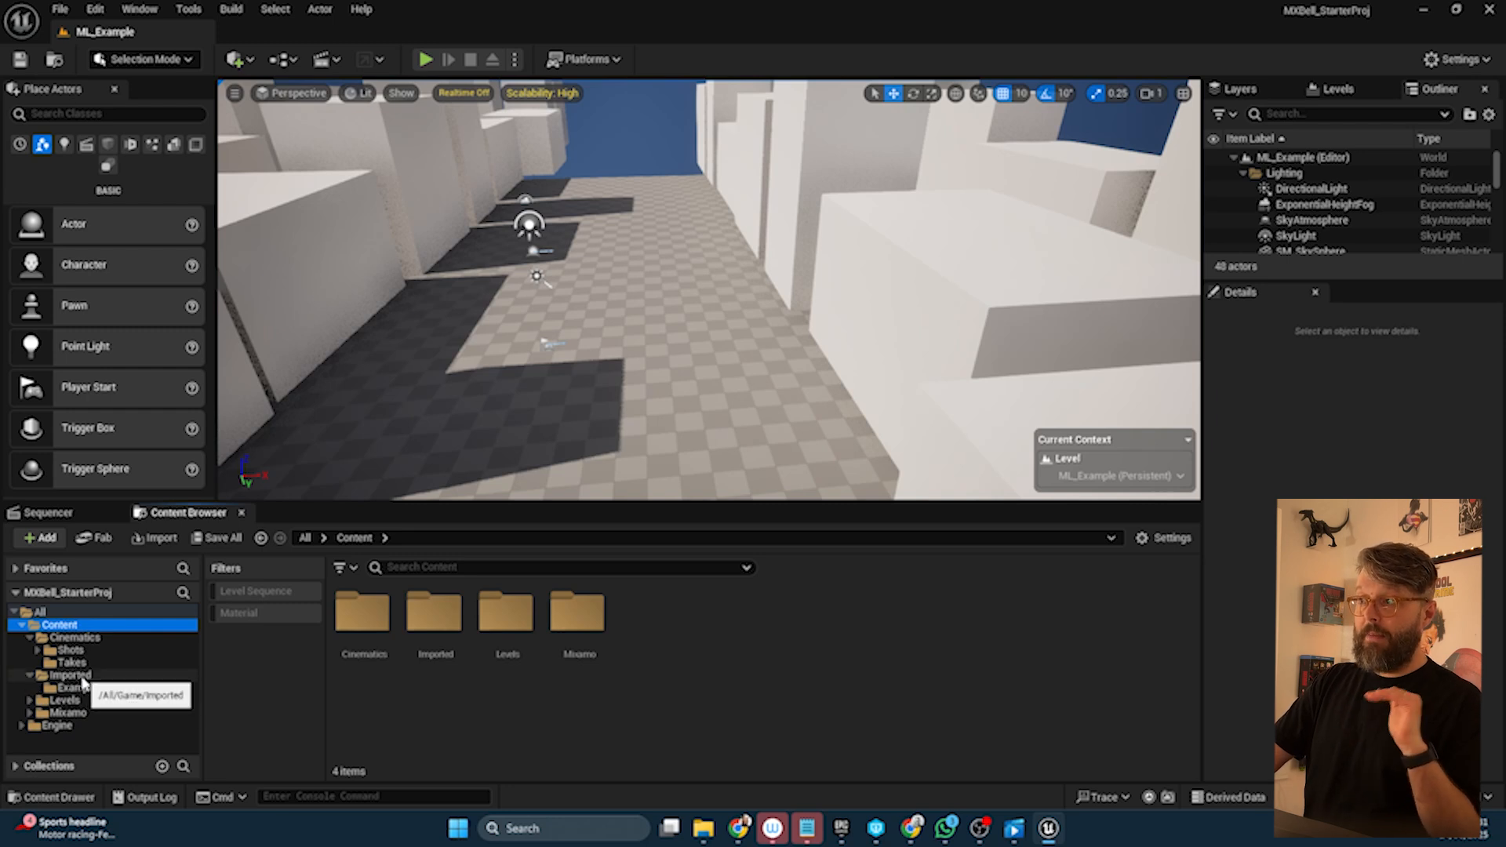
left_click(82, 679)
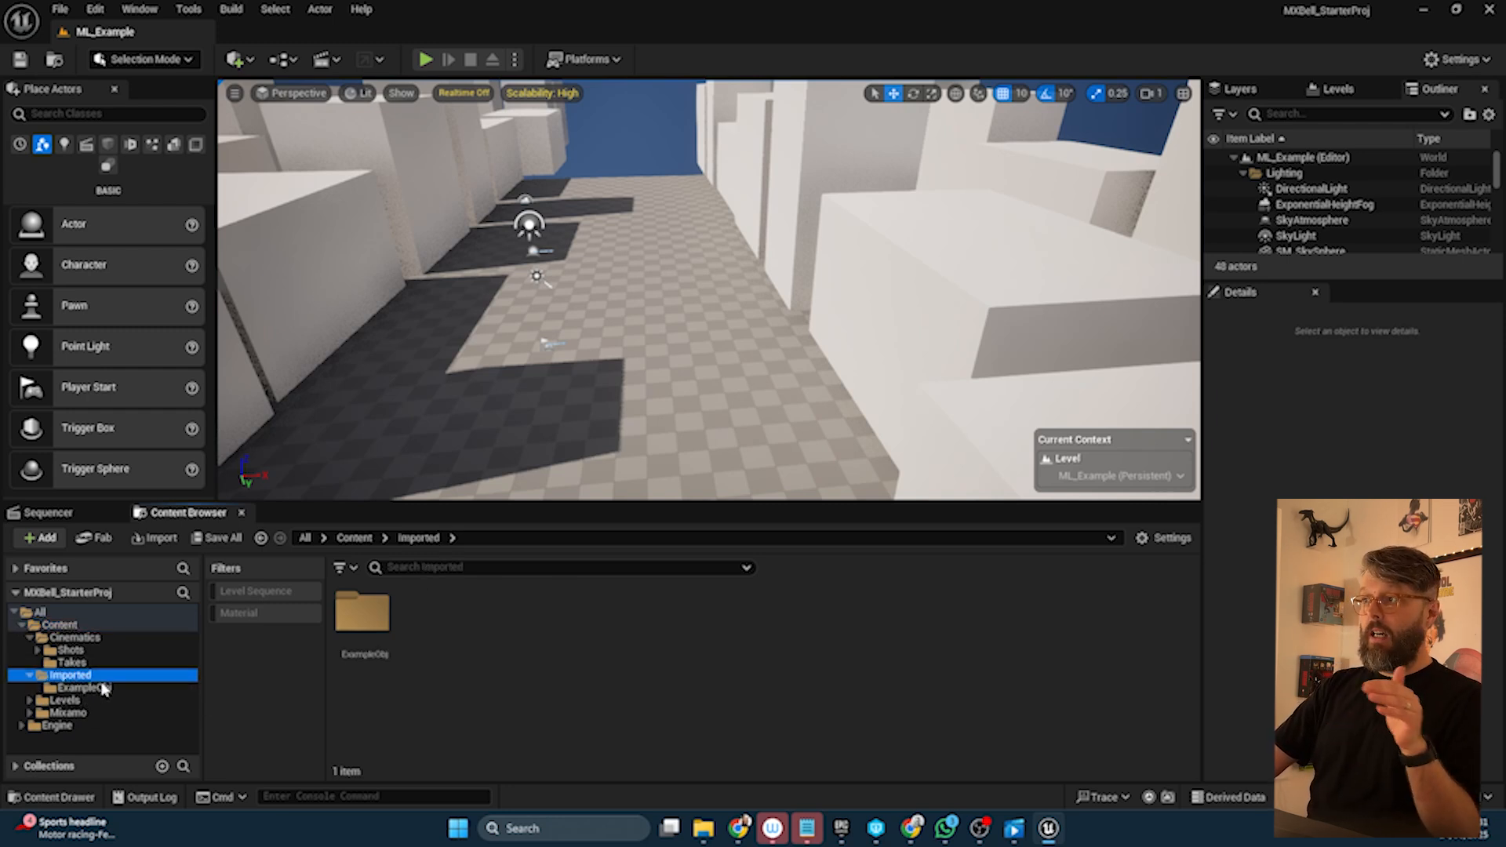
left_click(83, 688)
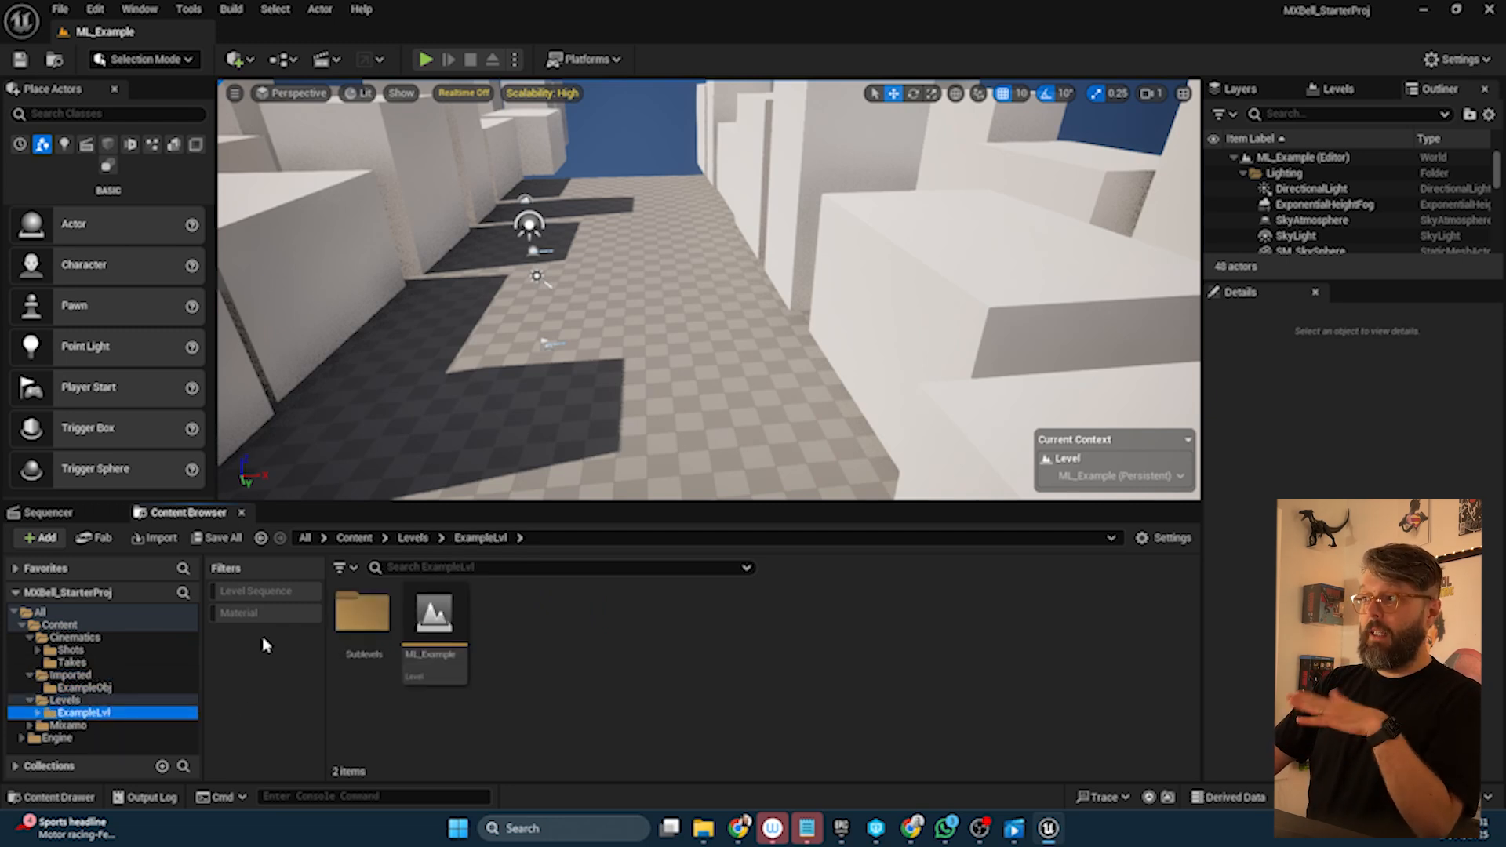
double_click(361, 612)
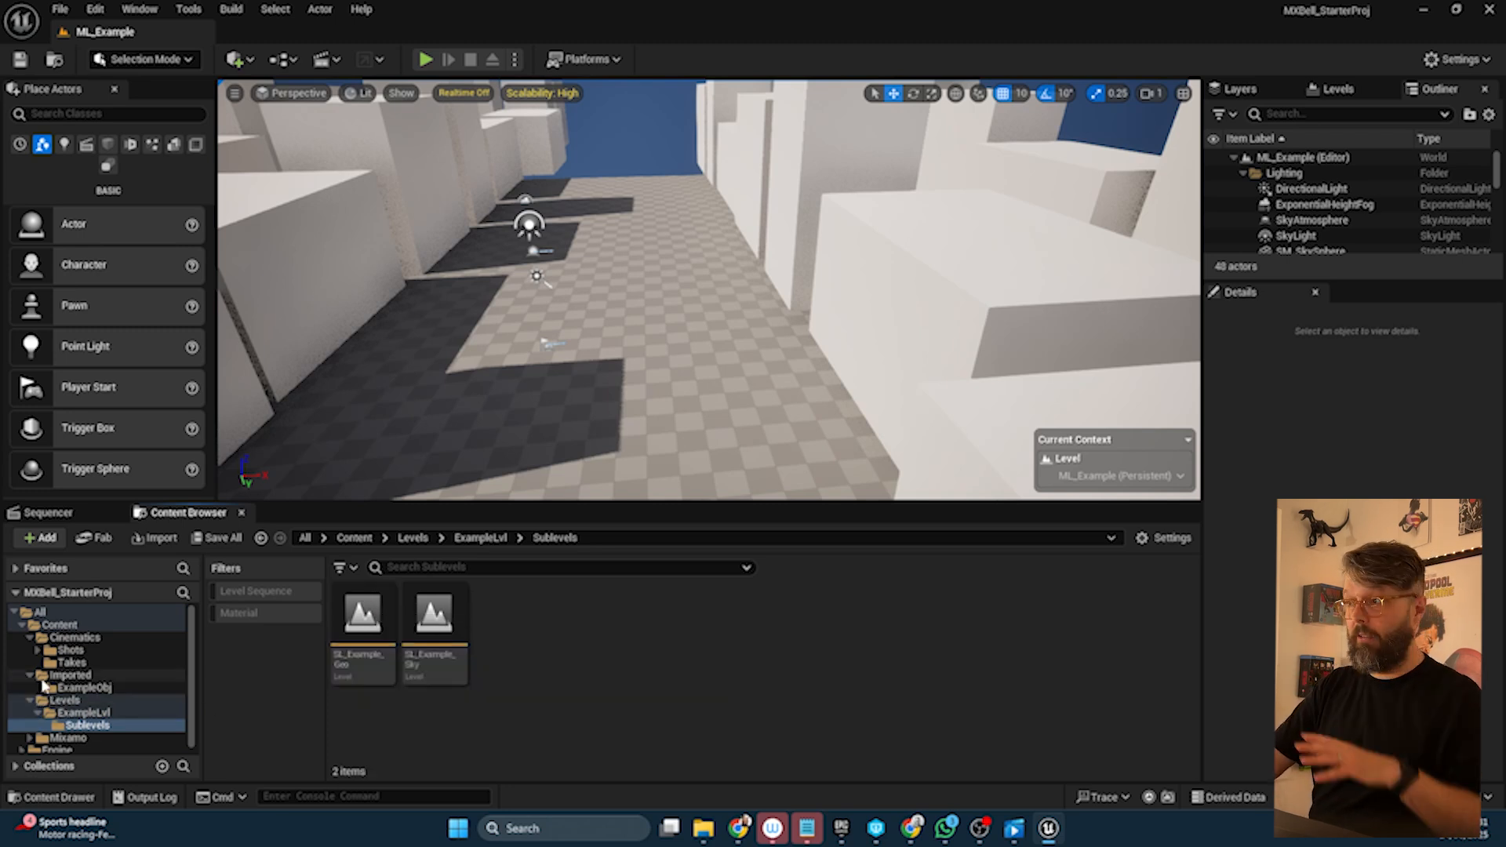
Expand the Mixamo folder and open its Characters subfolder
scroll(42, 733, "down", 1)
left_click(29, 734)
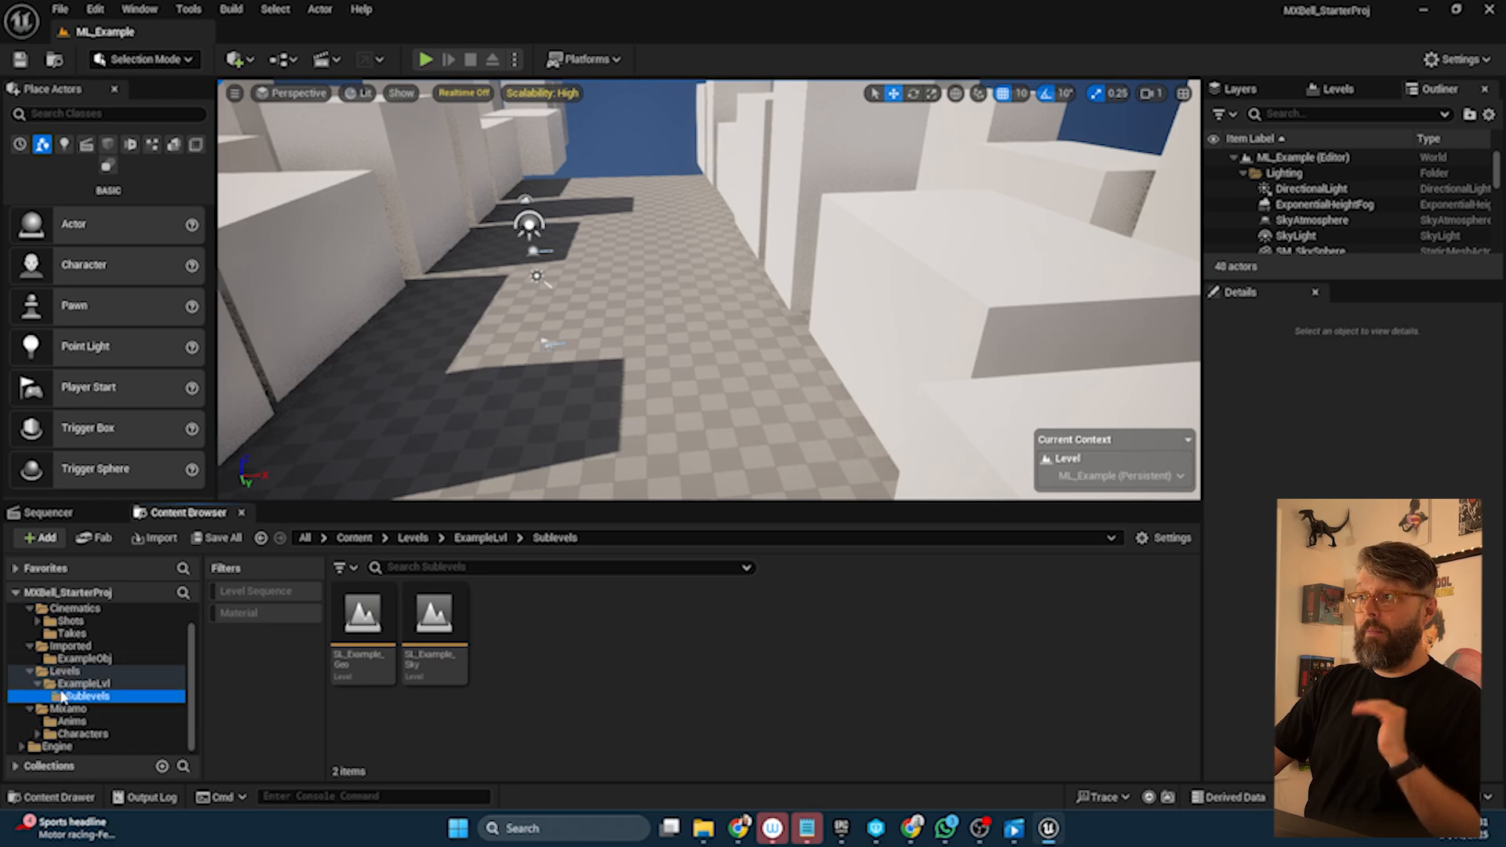
scroll(75, 726, "up", 2)
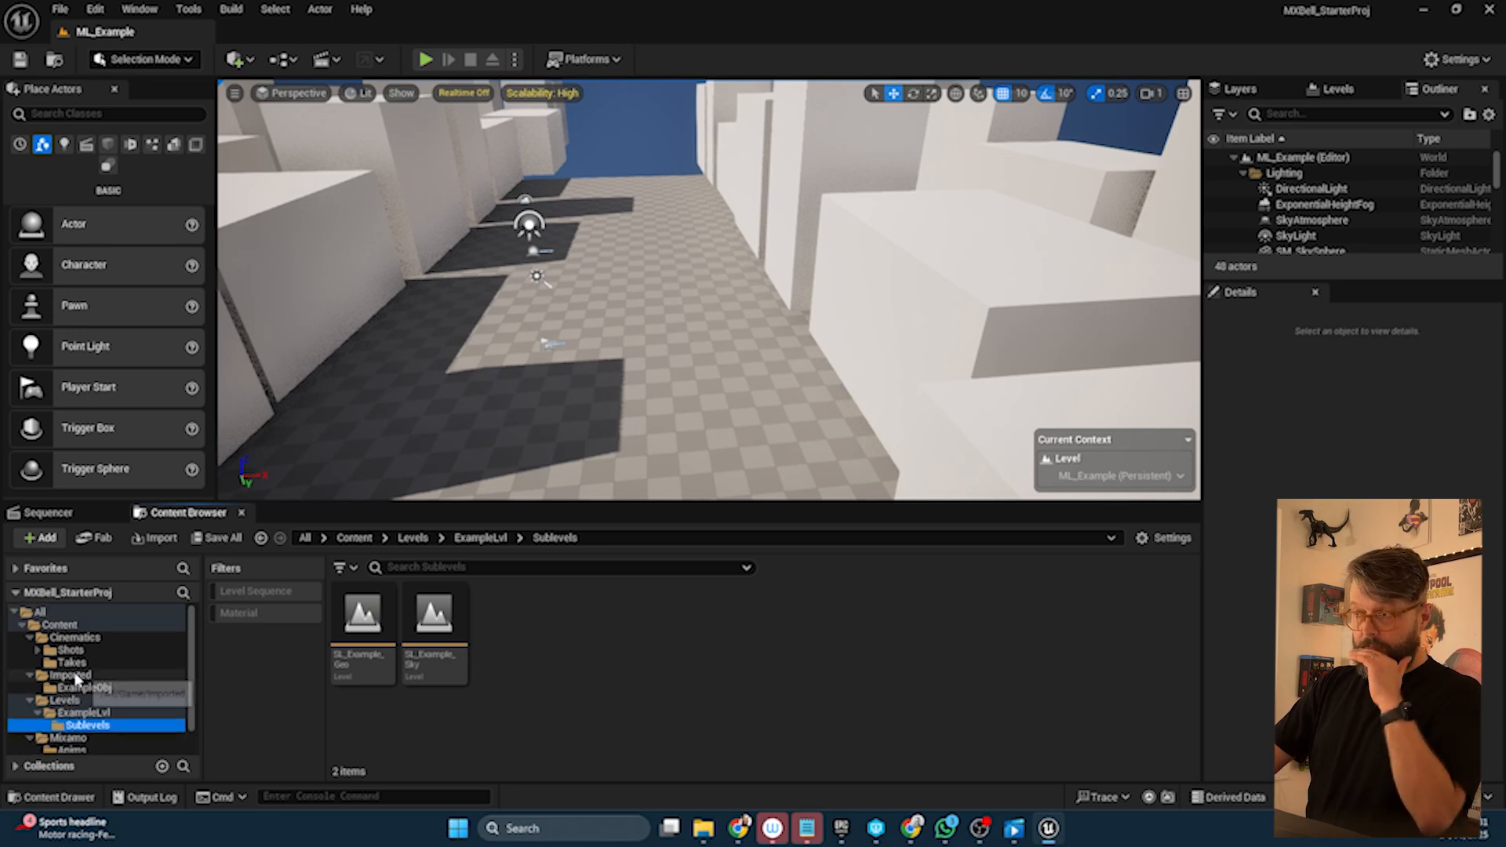
scroll(95, 702, "down", 2)
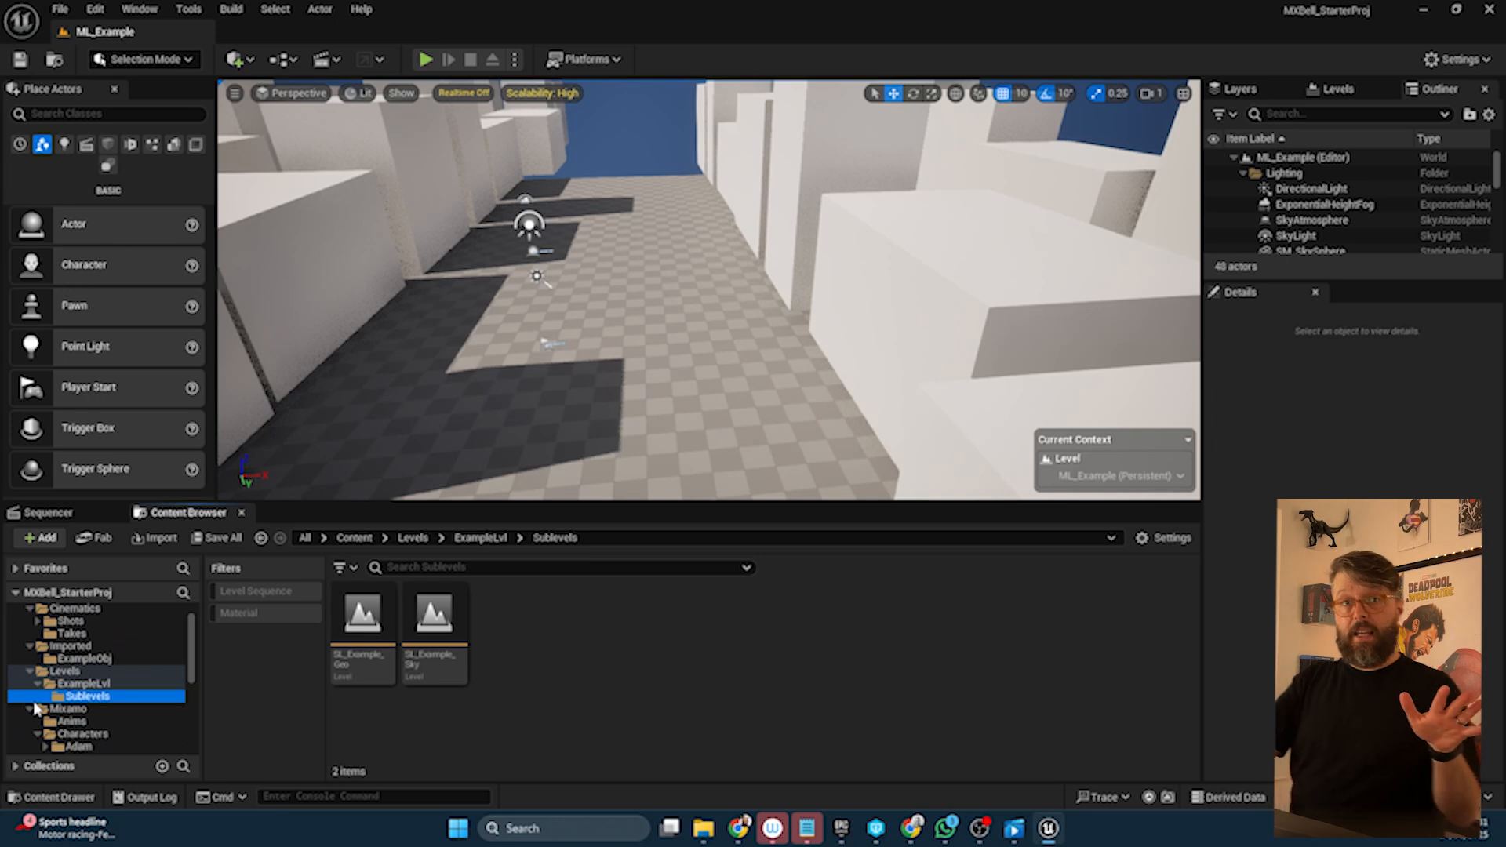
scroll(102, 710, "down", 5)
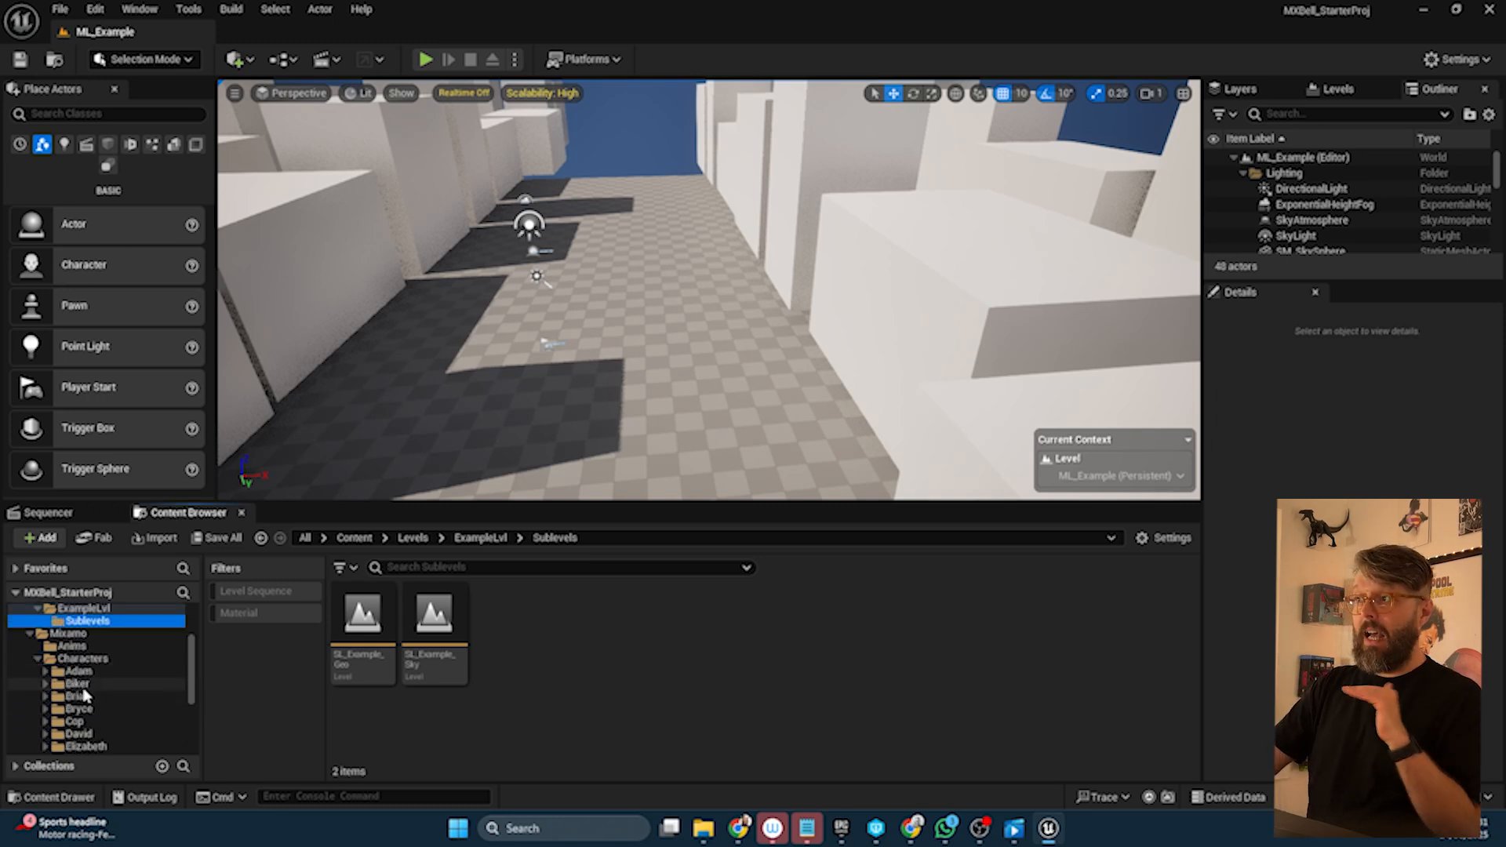
left_click(91, 662)
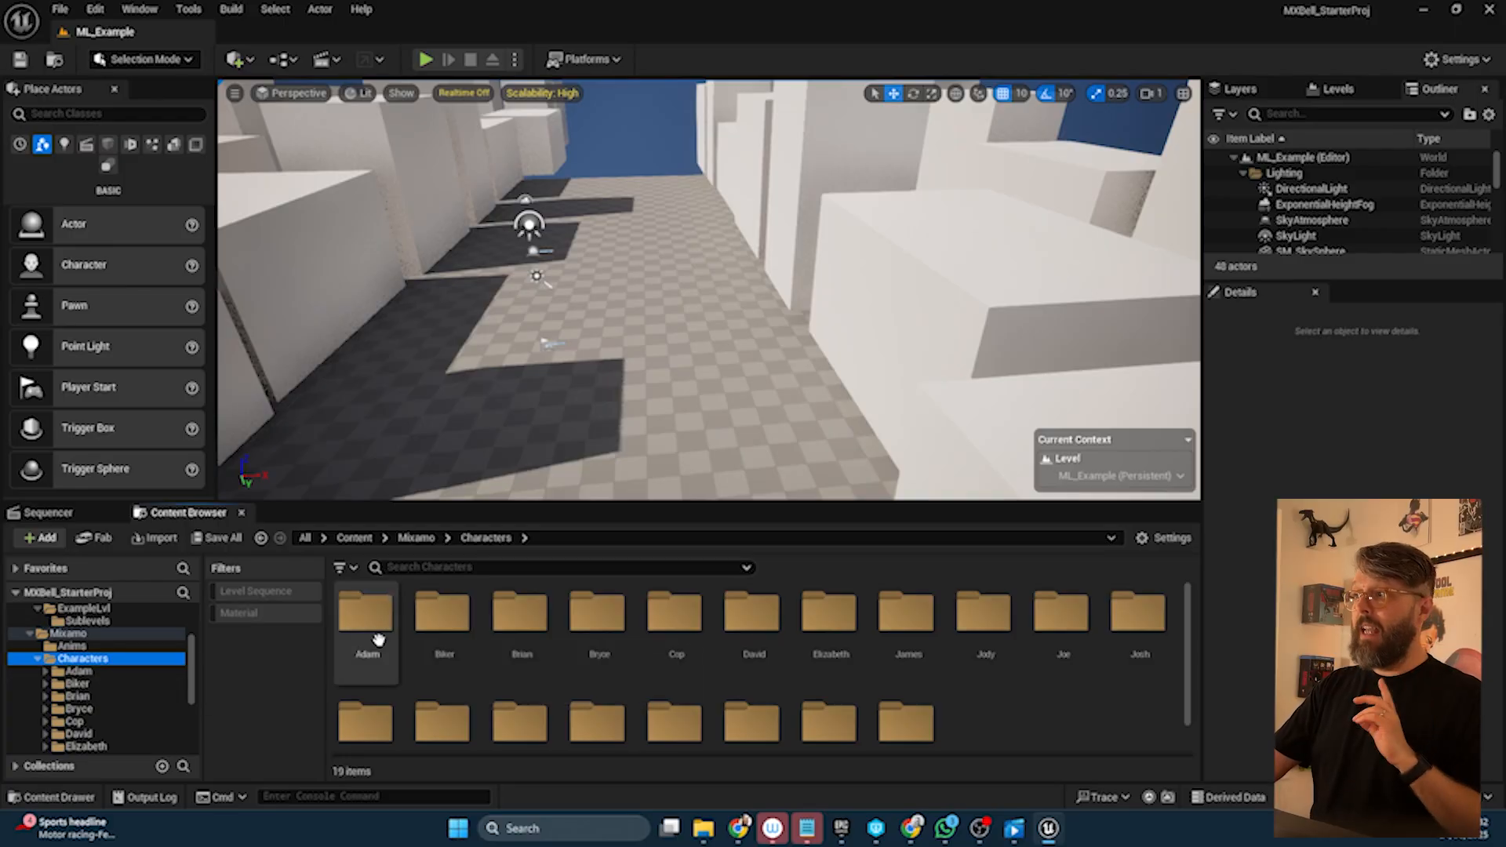
Inspect the SM_Adam skeletal mesh in the Adam folder and the Kate mesh in the Kate folder
double_click(368, 620)
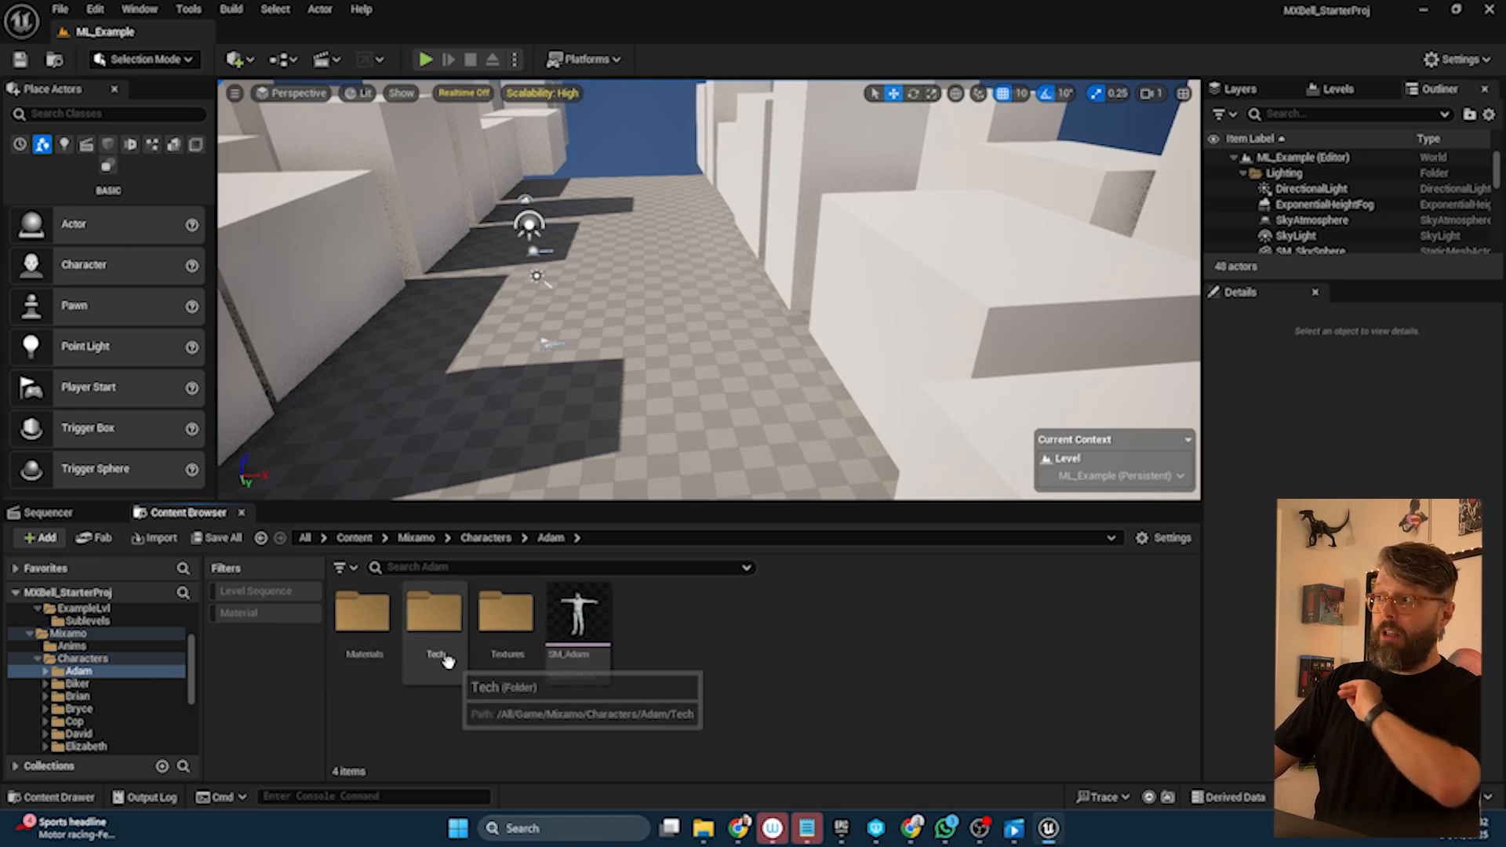
left_click(601, 628)
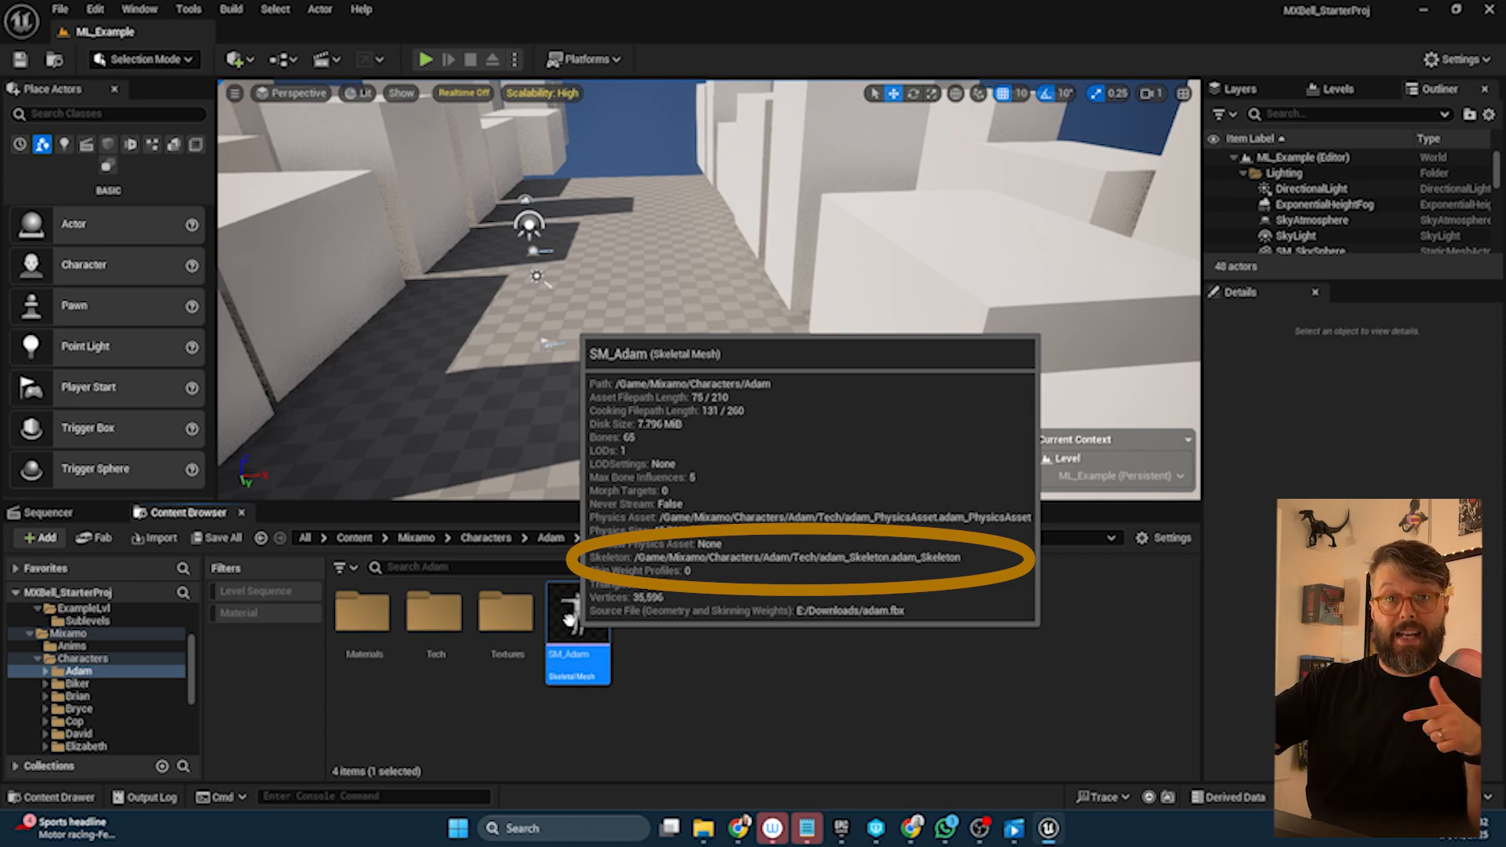
left_click(77, 695)
scroll(105, 720, "down", 3)
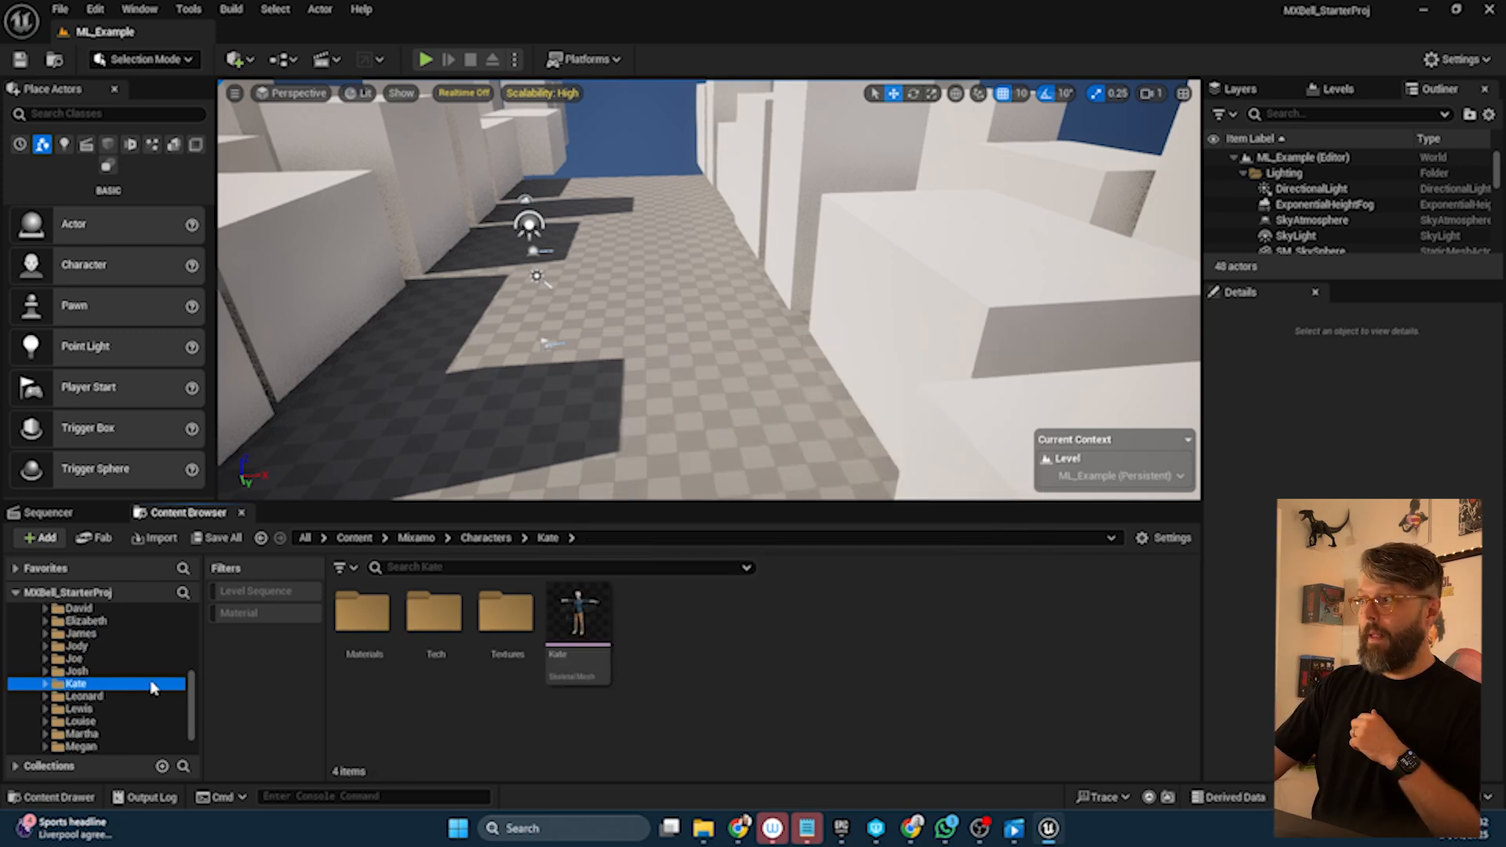
mouse_move(576, 631)
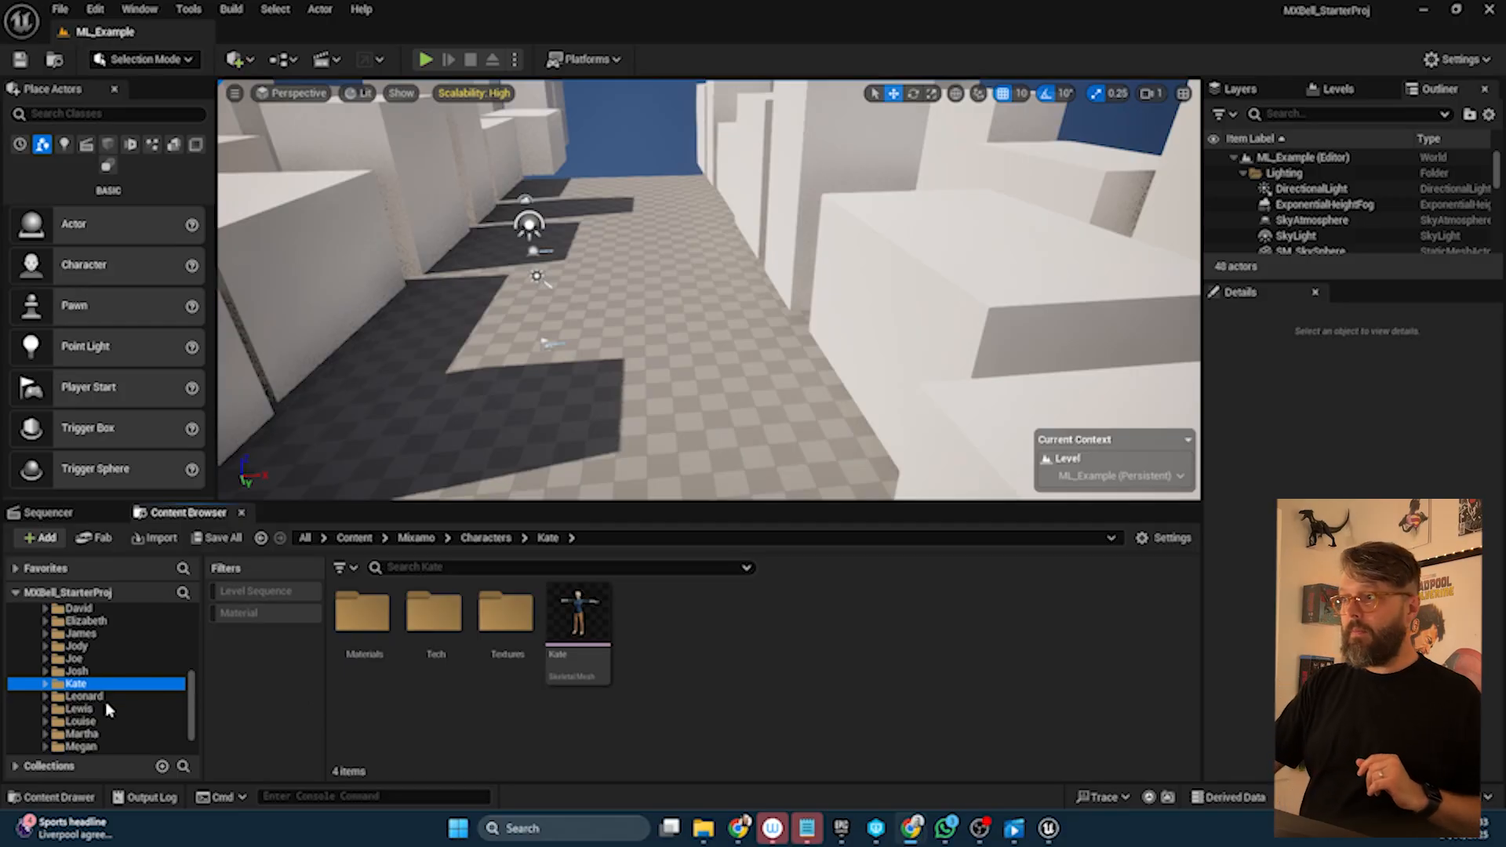
Collapse the Mixamo folder and open the ExampleLvl folder that holds the ML_Example level
scroll(108, 710, "up", 8)
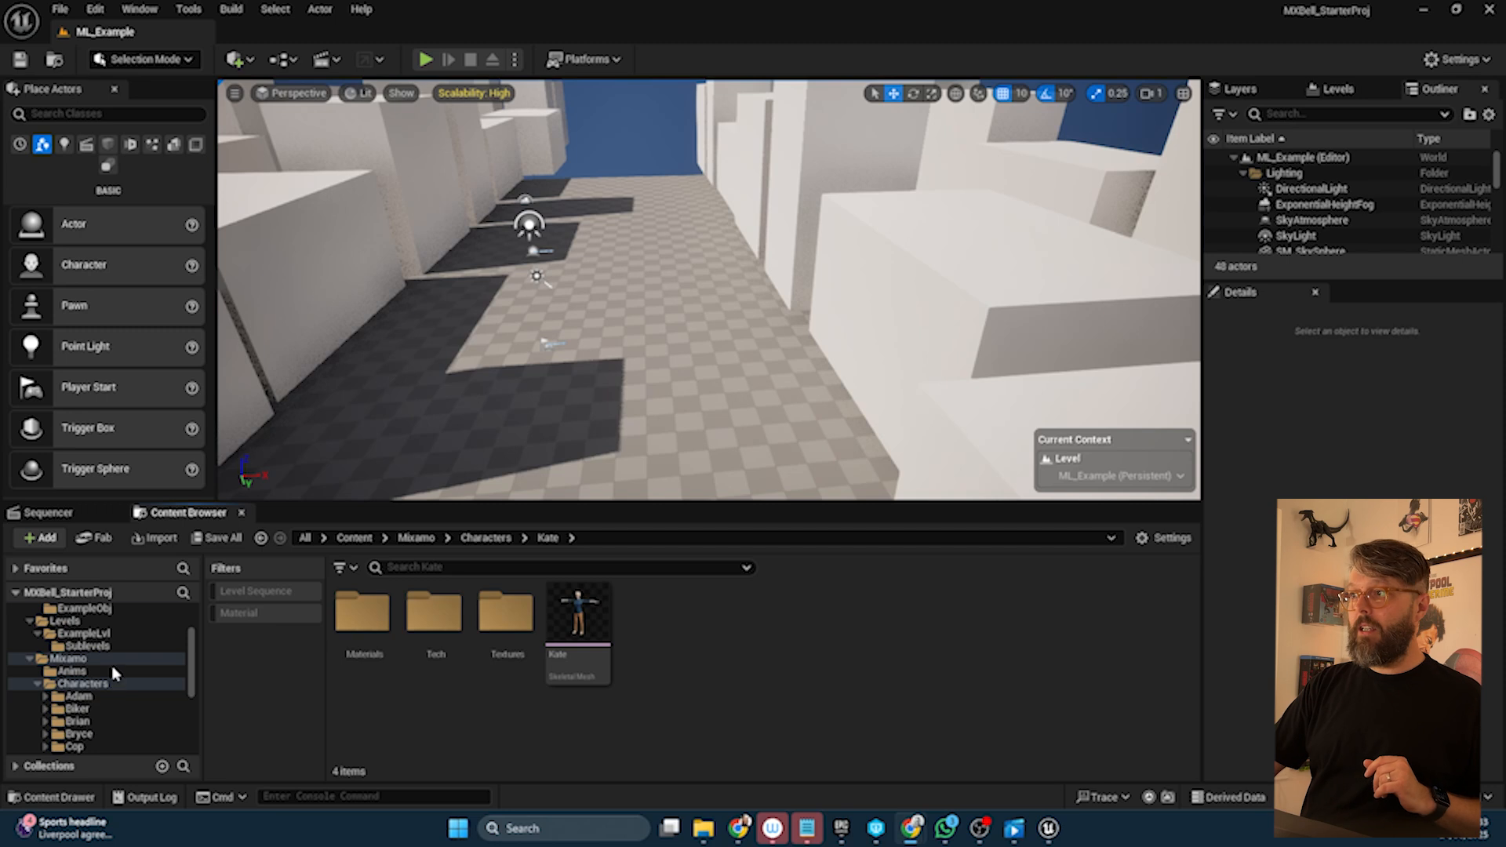
left_click(29, 739)
left_click(69, 739)
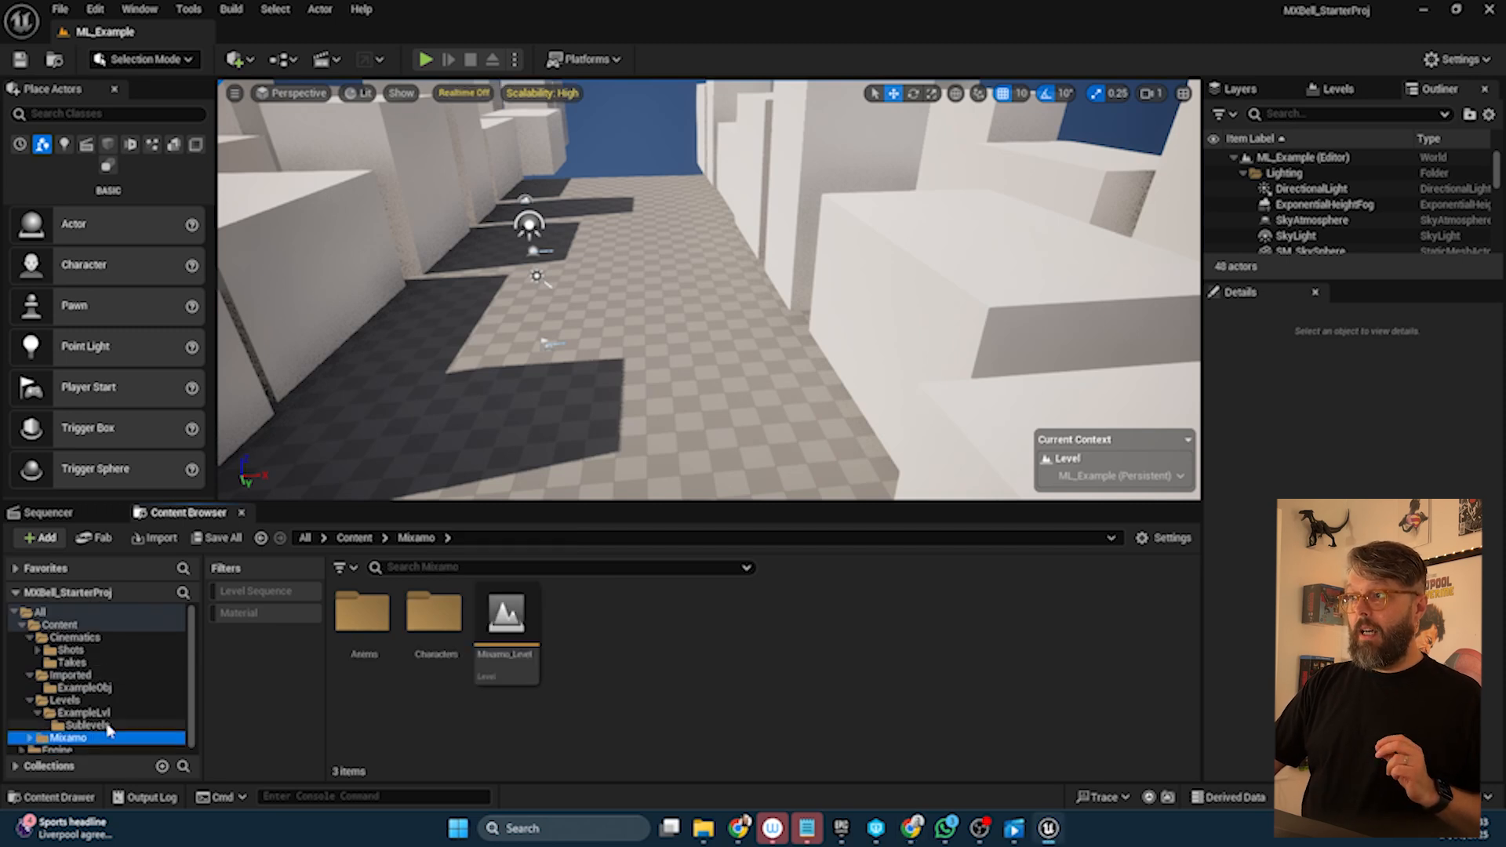
left_click(107, 726)
left_click(68, 713)
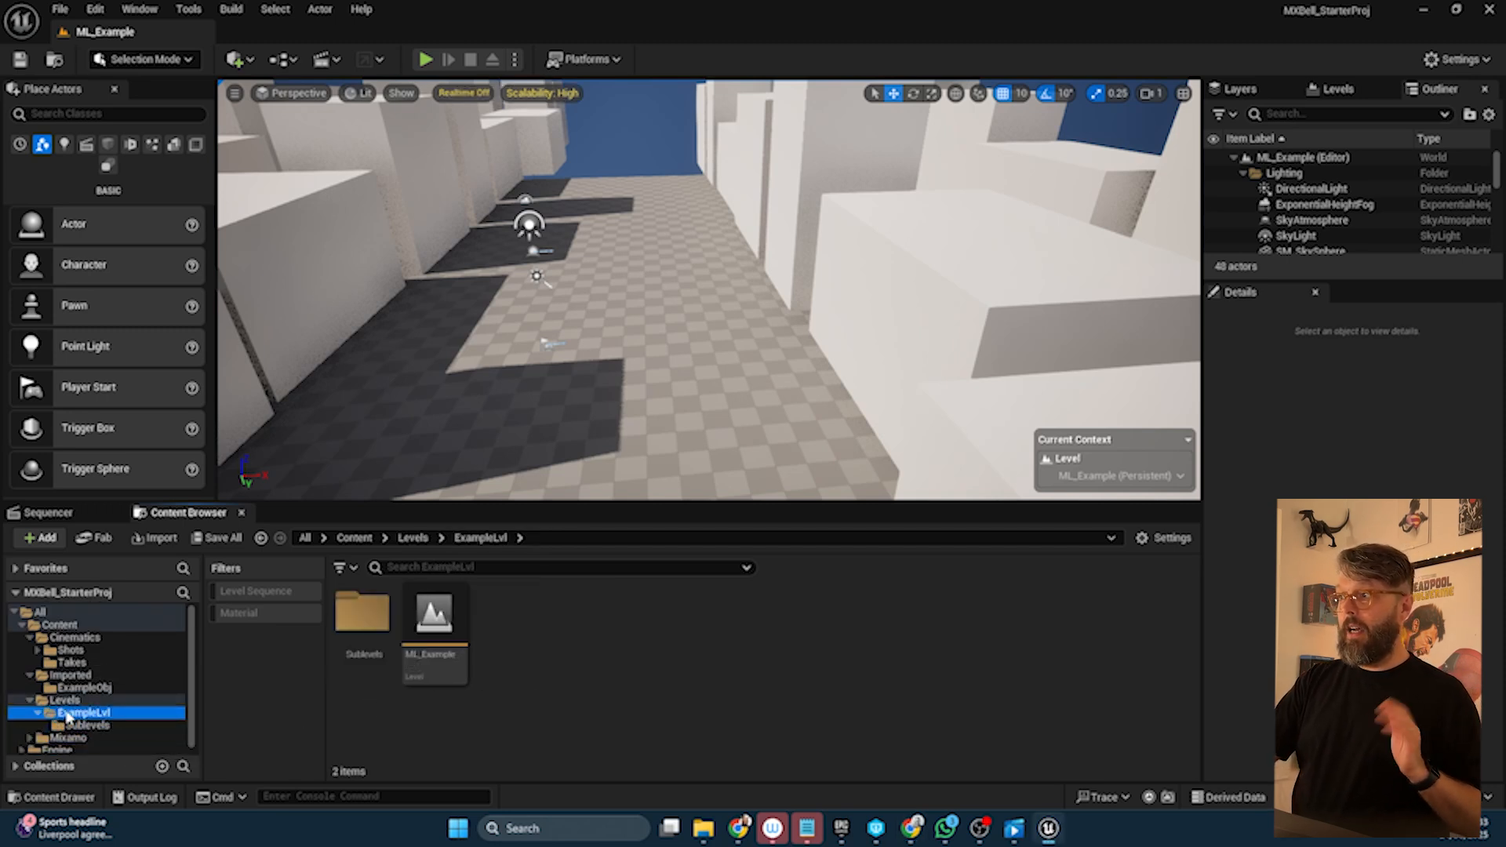
Hide and reshow the SL_Example_Sky and SL_Example_Geo sublevels in turn to check what each one contains
left_click(1339, 89)
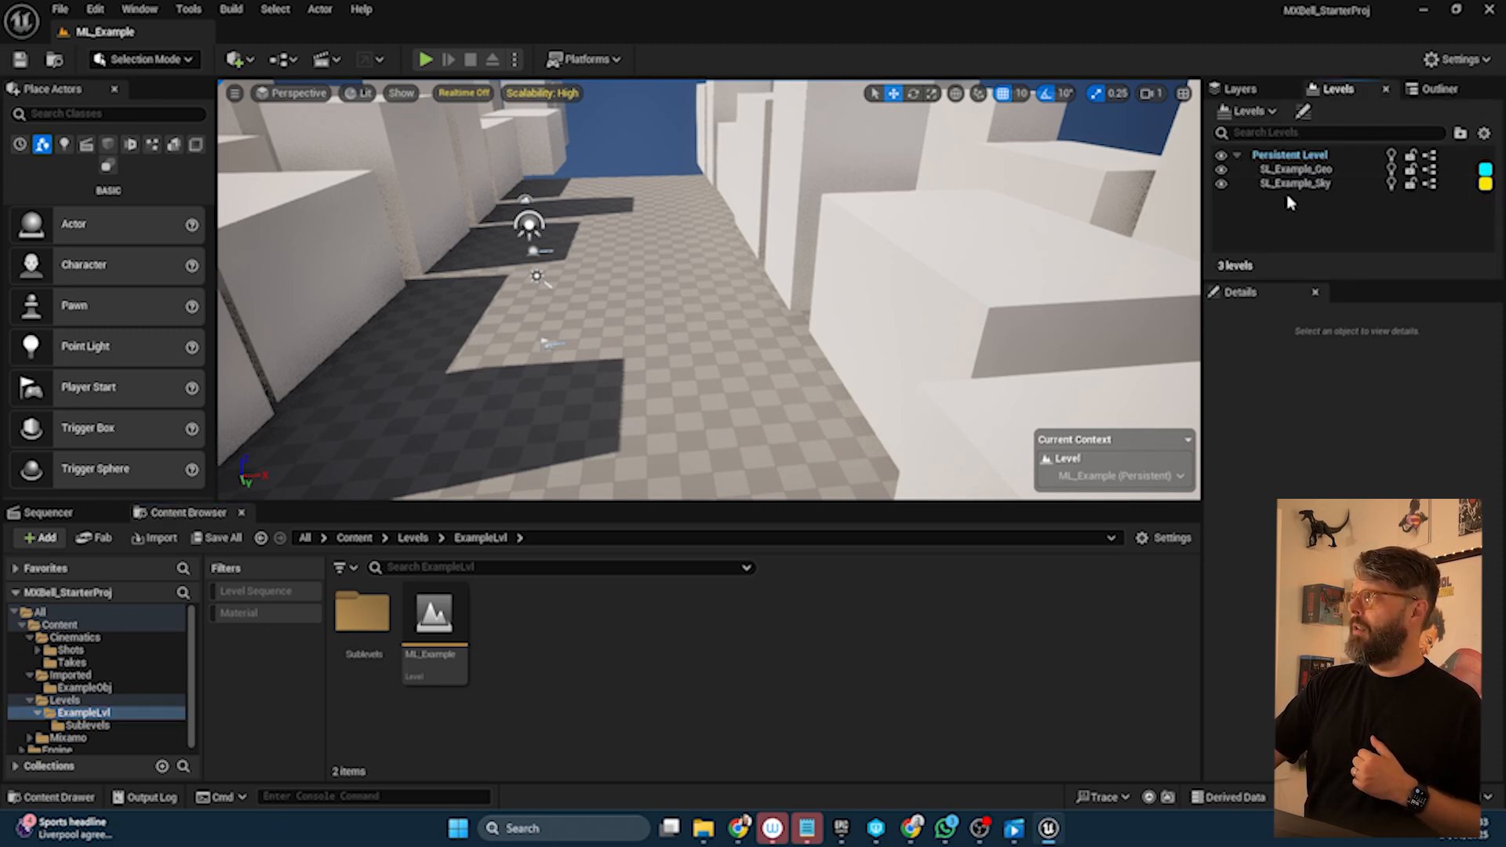
left_click(1221, 185)
right_click_drag(649, 256, 658, 267)
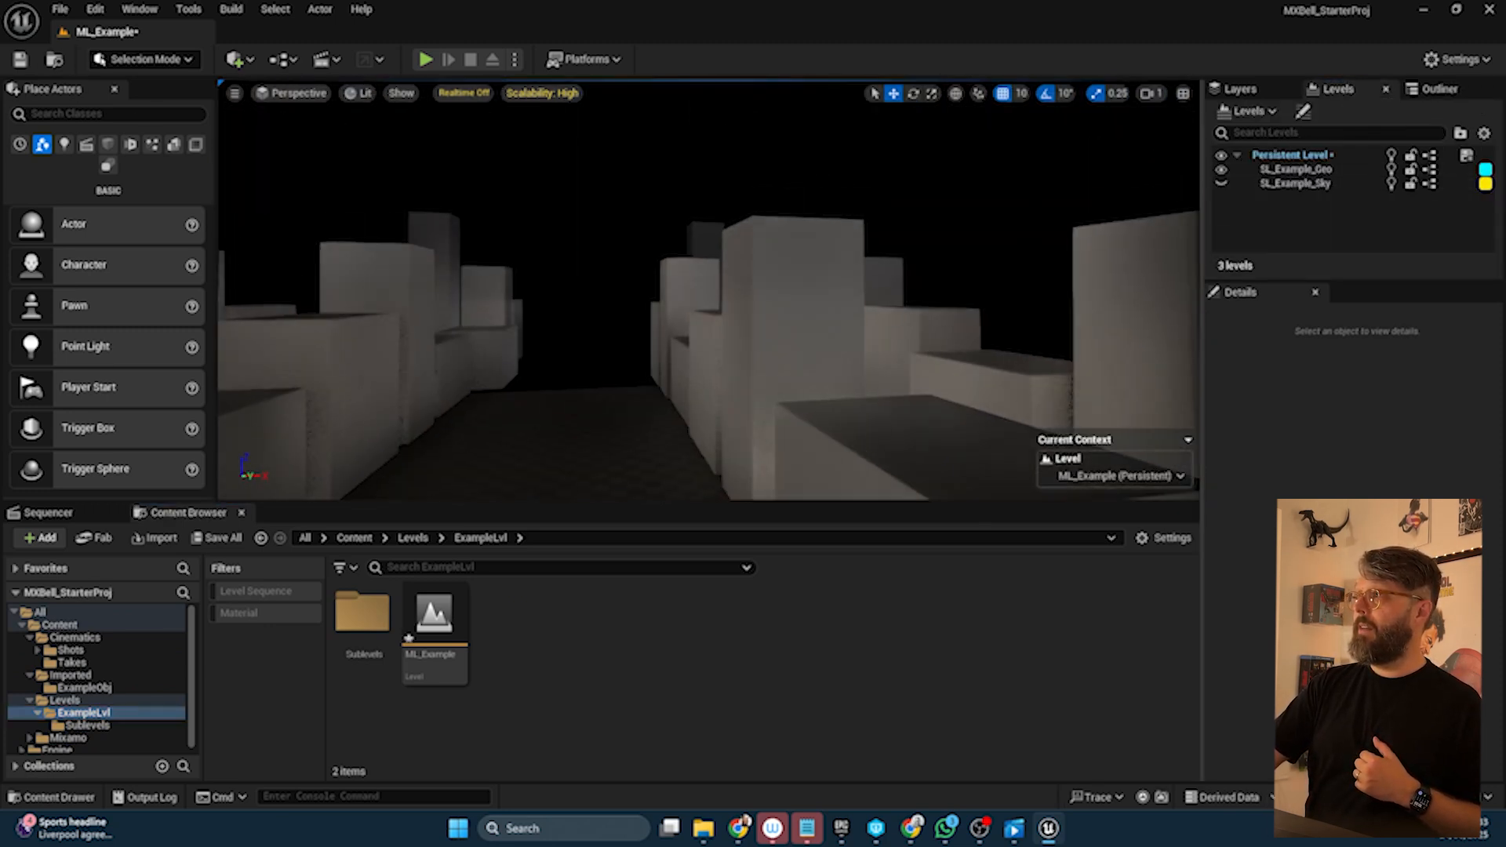
left_click(1222, 184)
left_click(1221, 170)
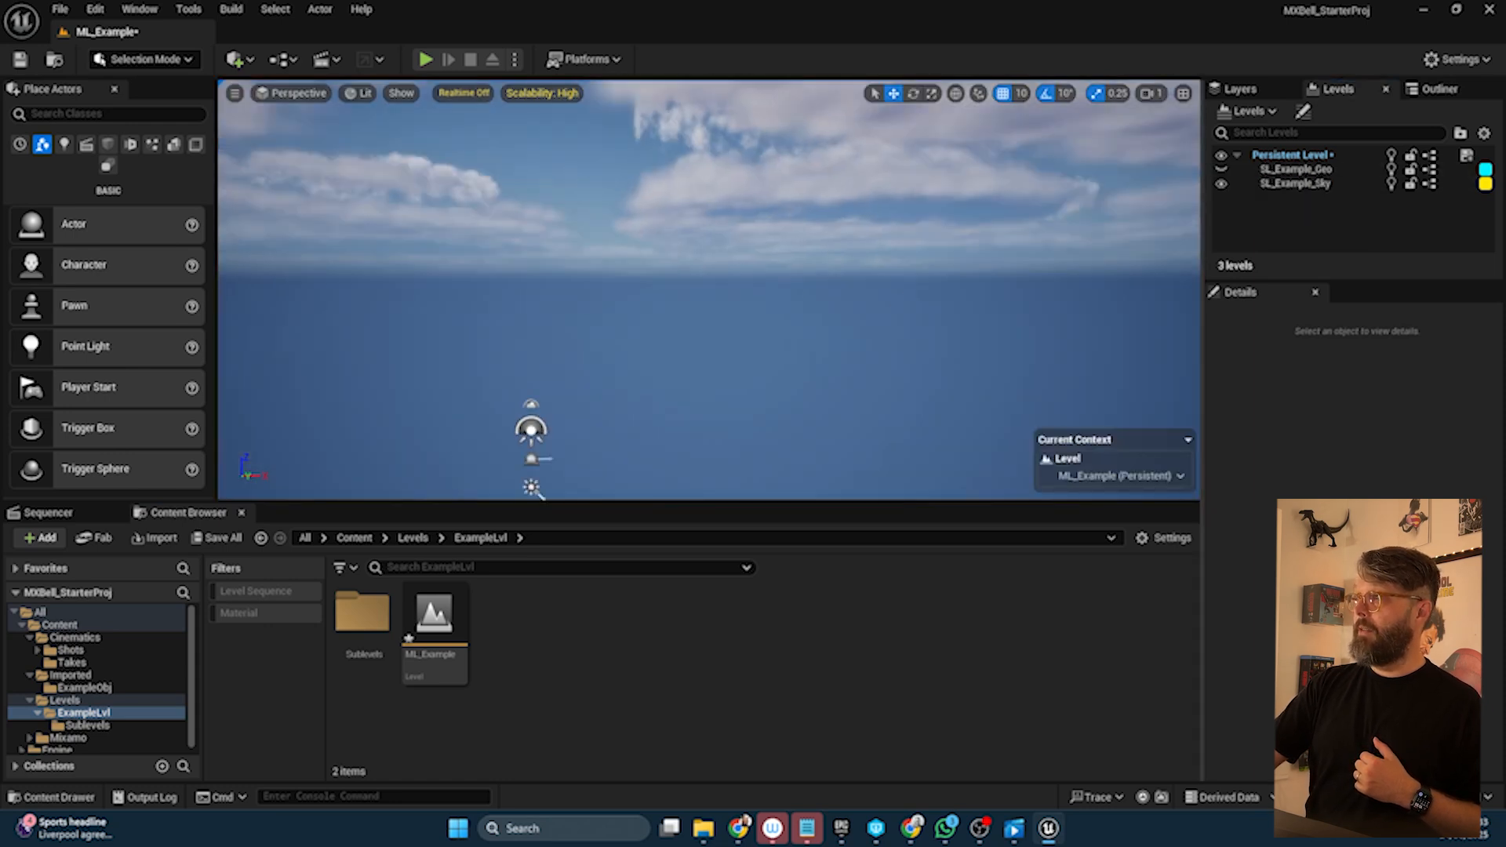
left_click(1222, 169)
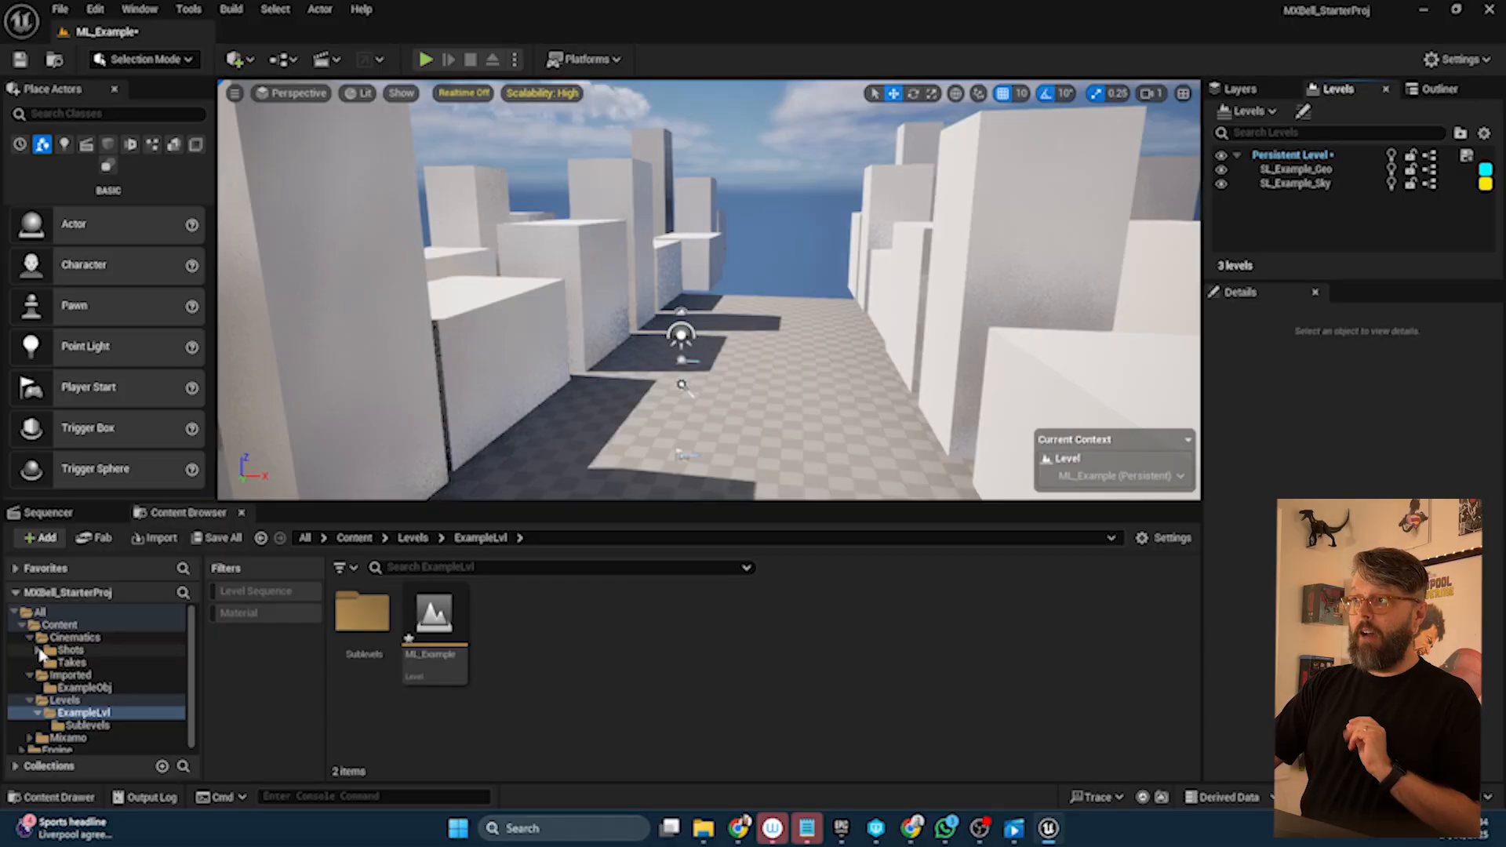
Open the 000_SEQ_9999_v001 level sequence from the Cinematics/Shots/000_SEQ/000_SEQ_9999 folder
left_click(38, 649)
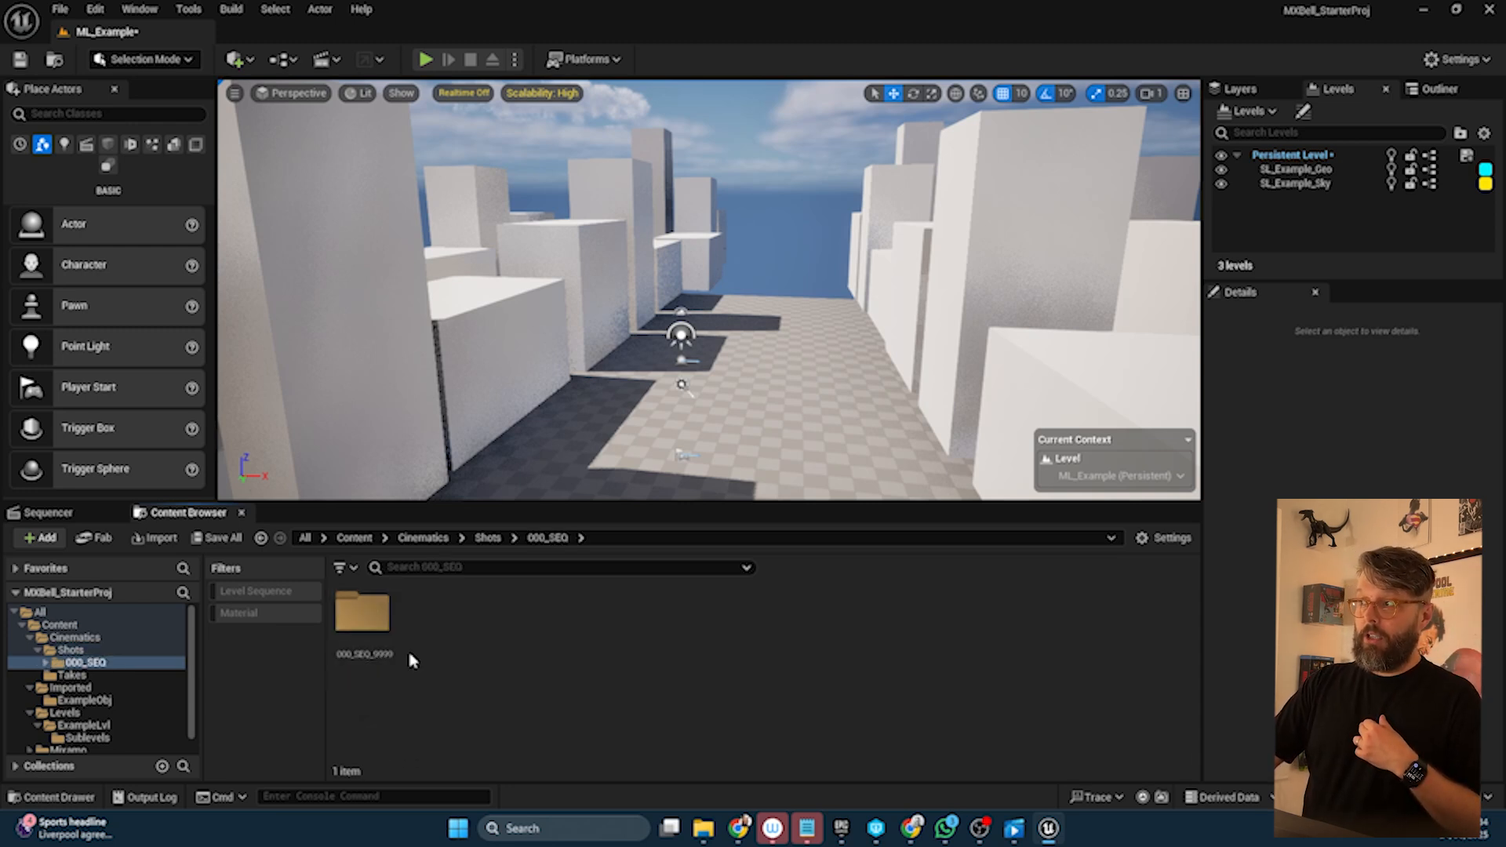
double_click(359, 590)
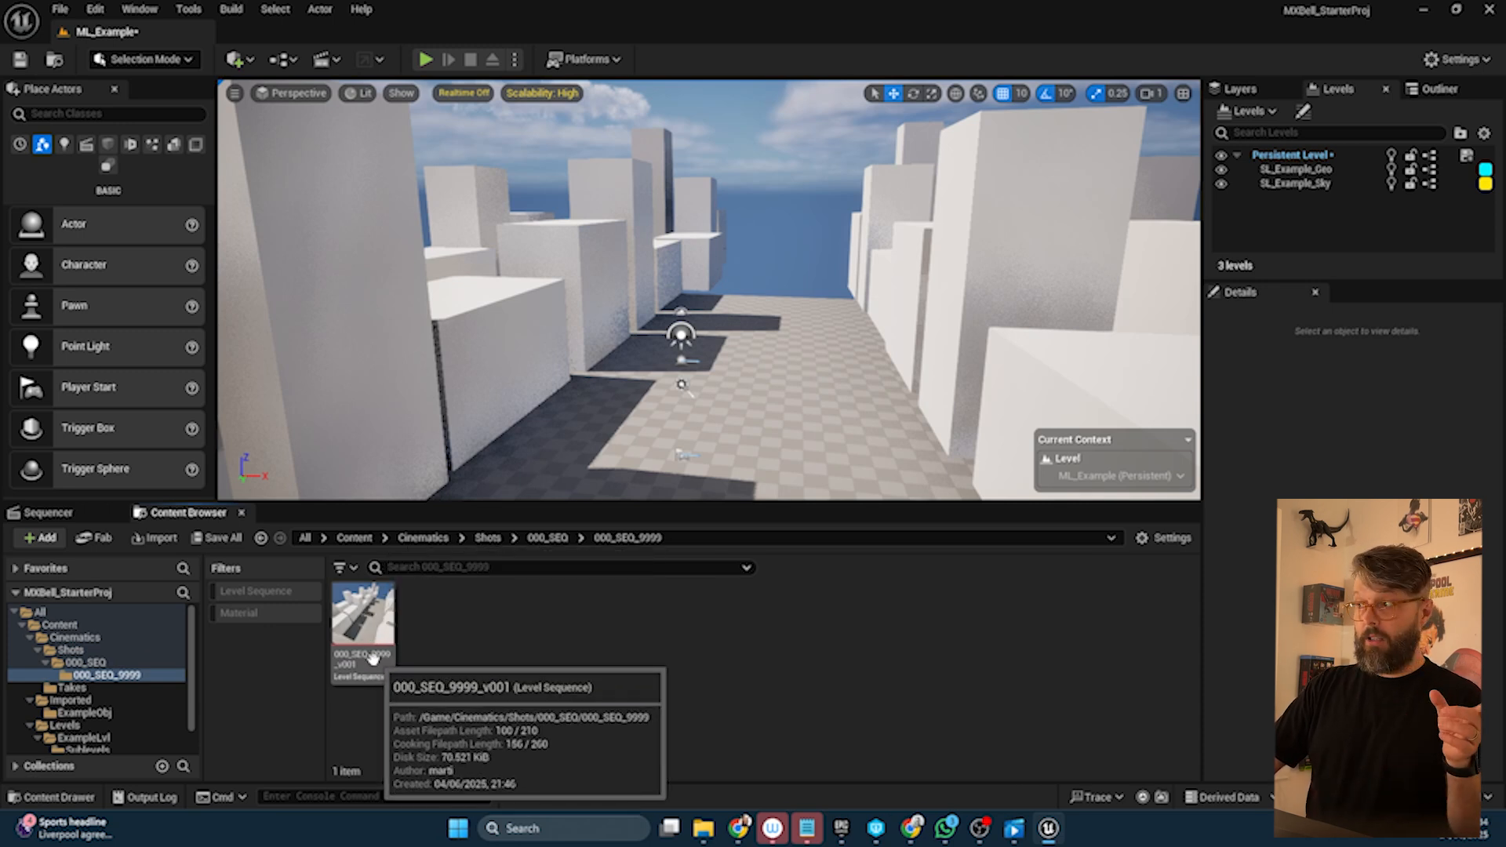
double_click(364, 612)
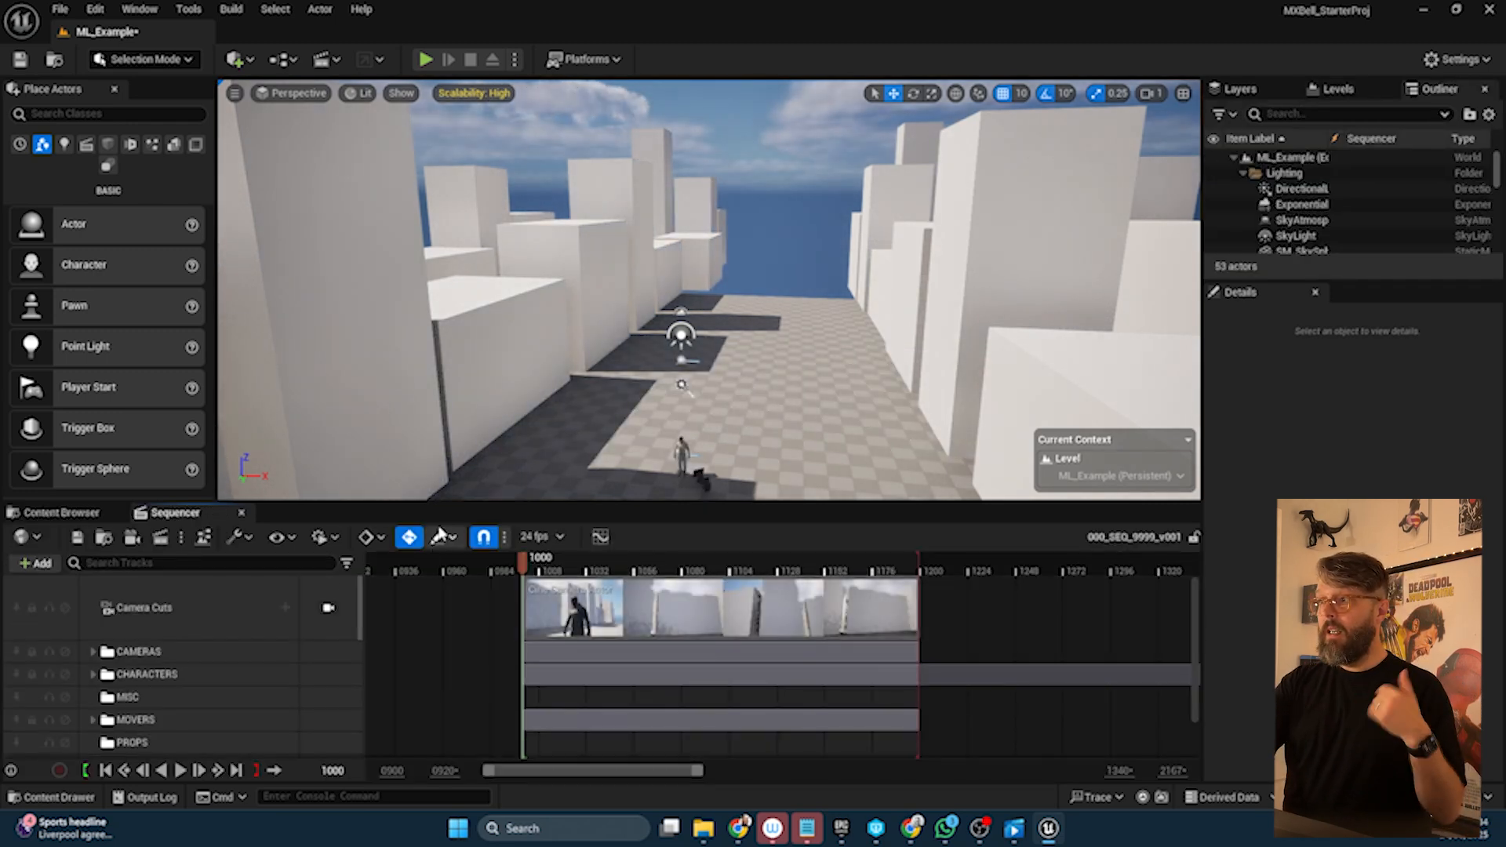
Lock the viewport to the camera cuts and preview the sequence playback, pausing it near the start
right_click_drag(581, 321, 593, 427)
key("w")
left_click(330, 609)
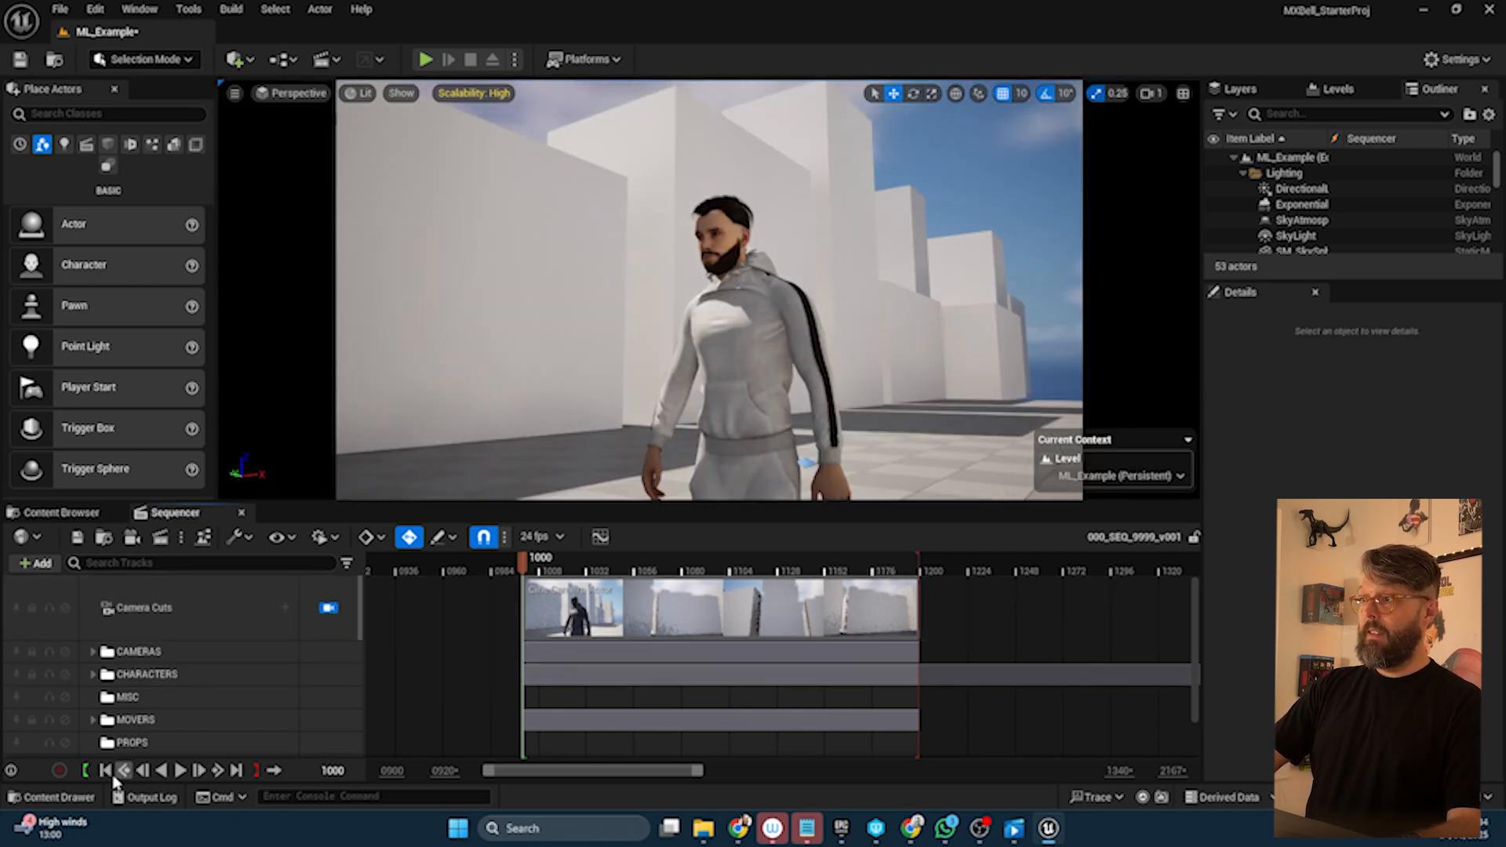
left_click(182, 772)
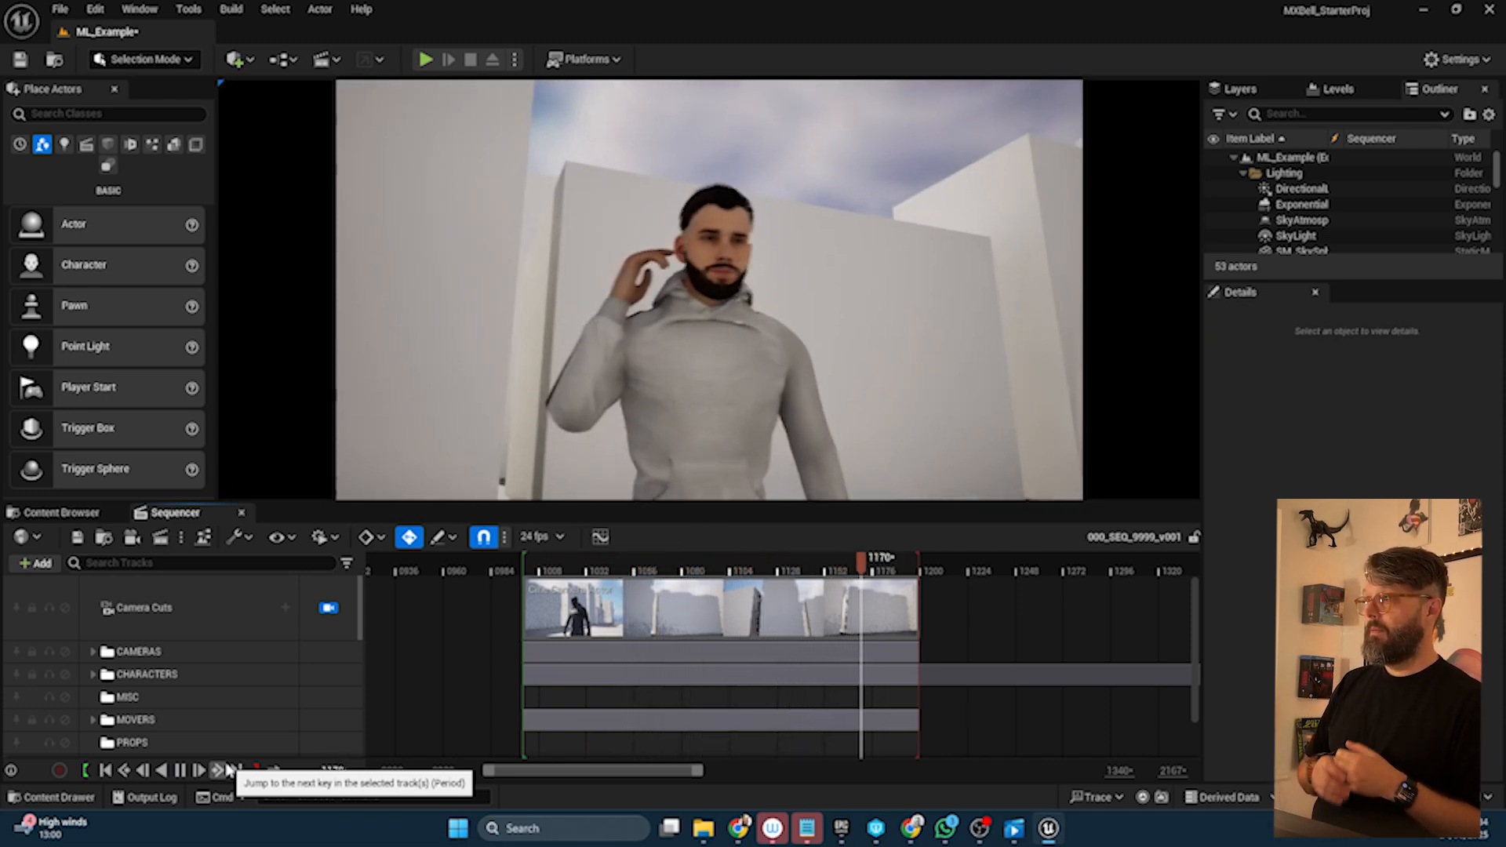
left_click(180, 771)
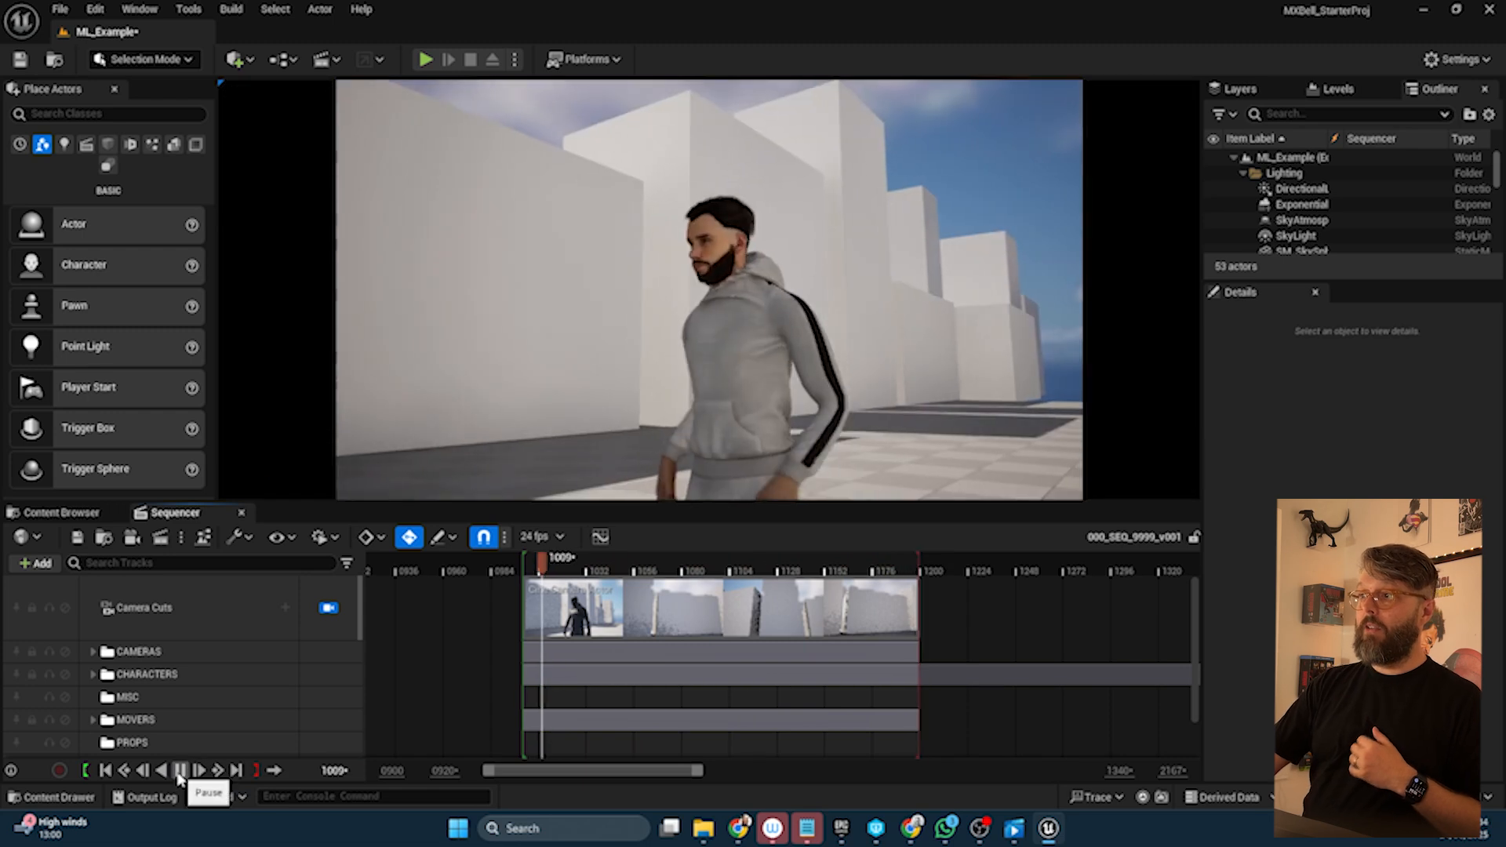
left_click(181, 771)
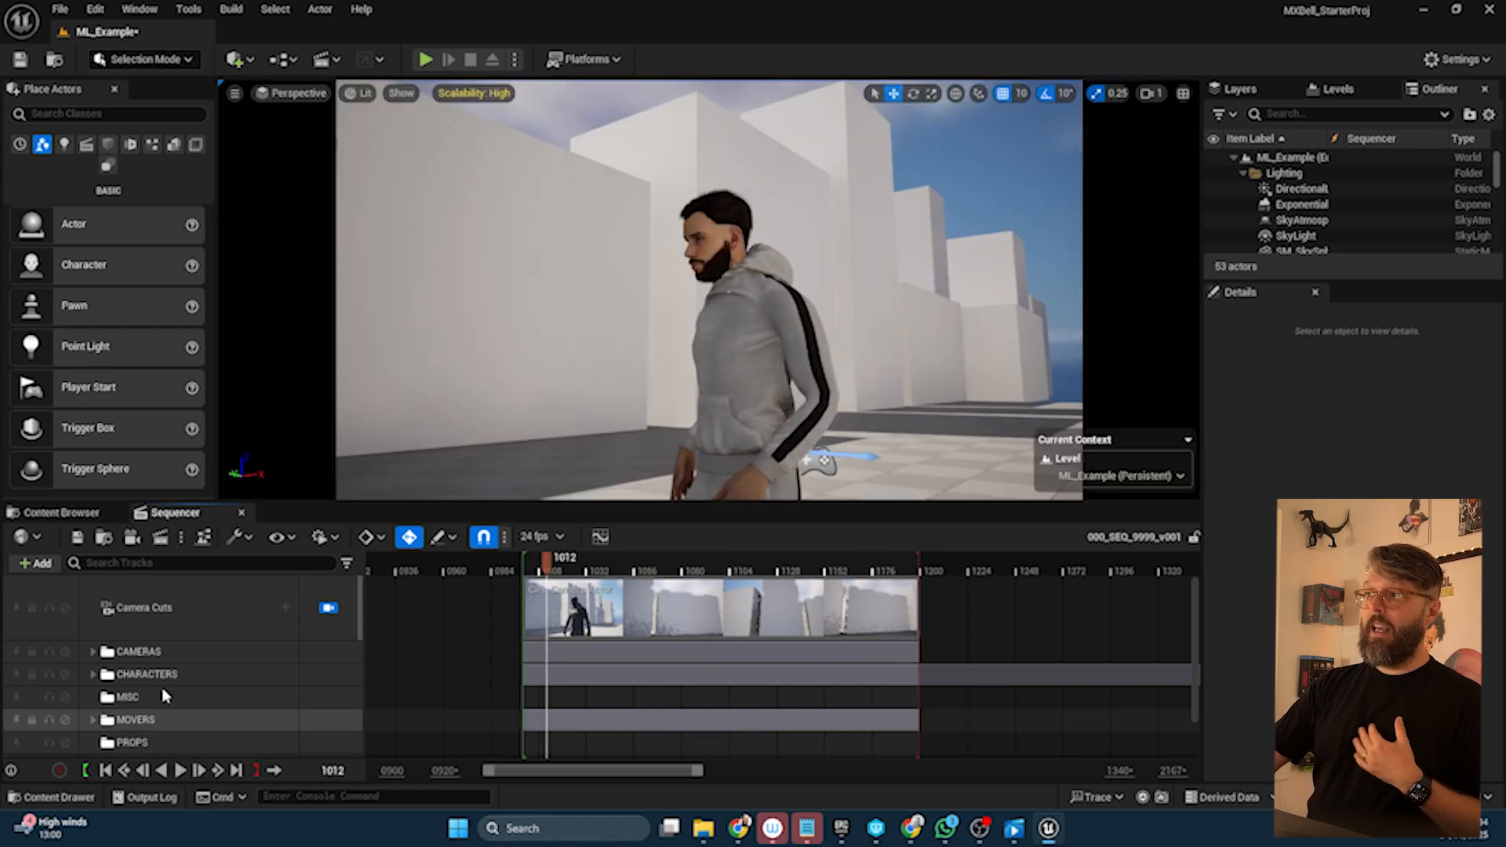
Examine the contents of the sequence's CAMERAS, CHARACTERS and MOVERS folders, collapsing each one again
left_click(94, 661)
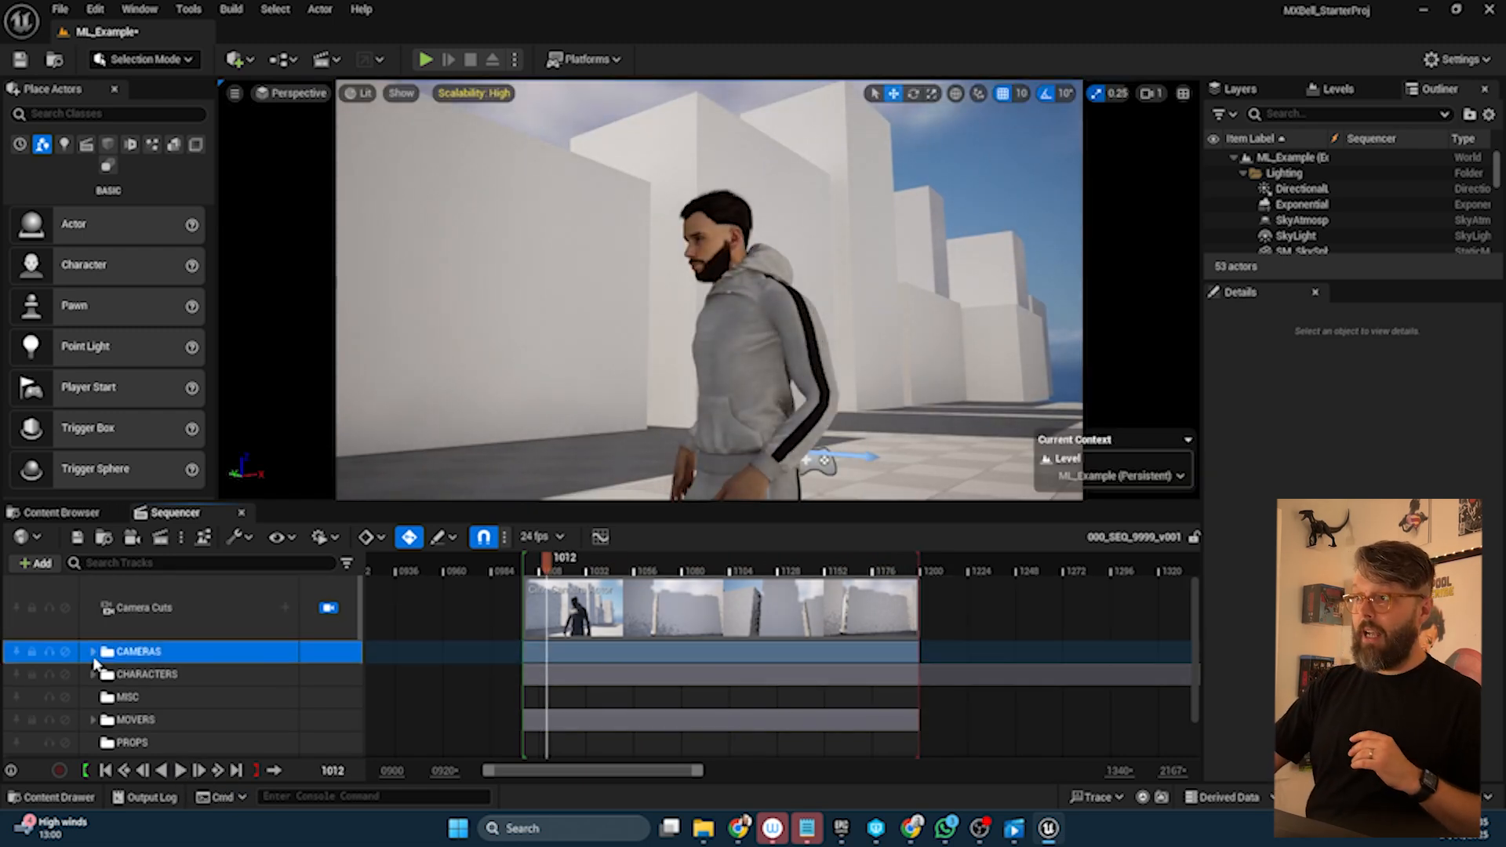
left_click(93, 653)
left_click(101, 675)
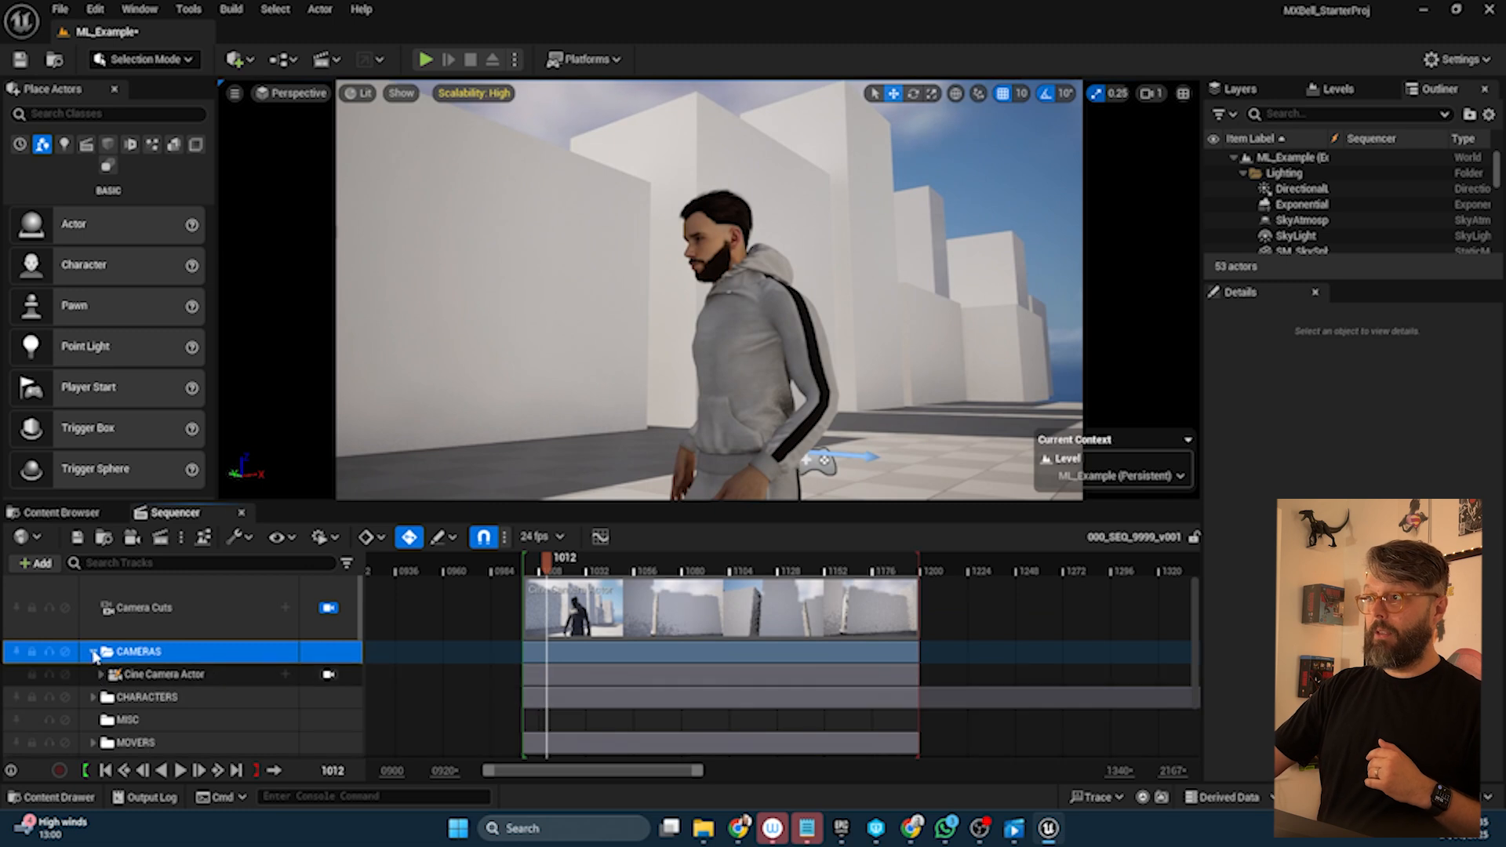
left_click(95, 697)
left_click(94, 652)
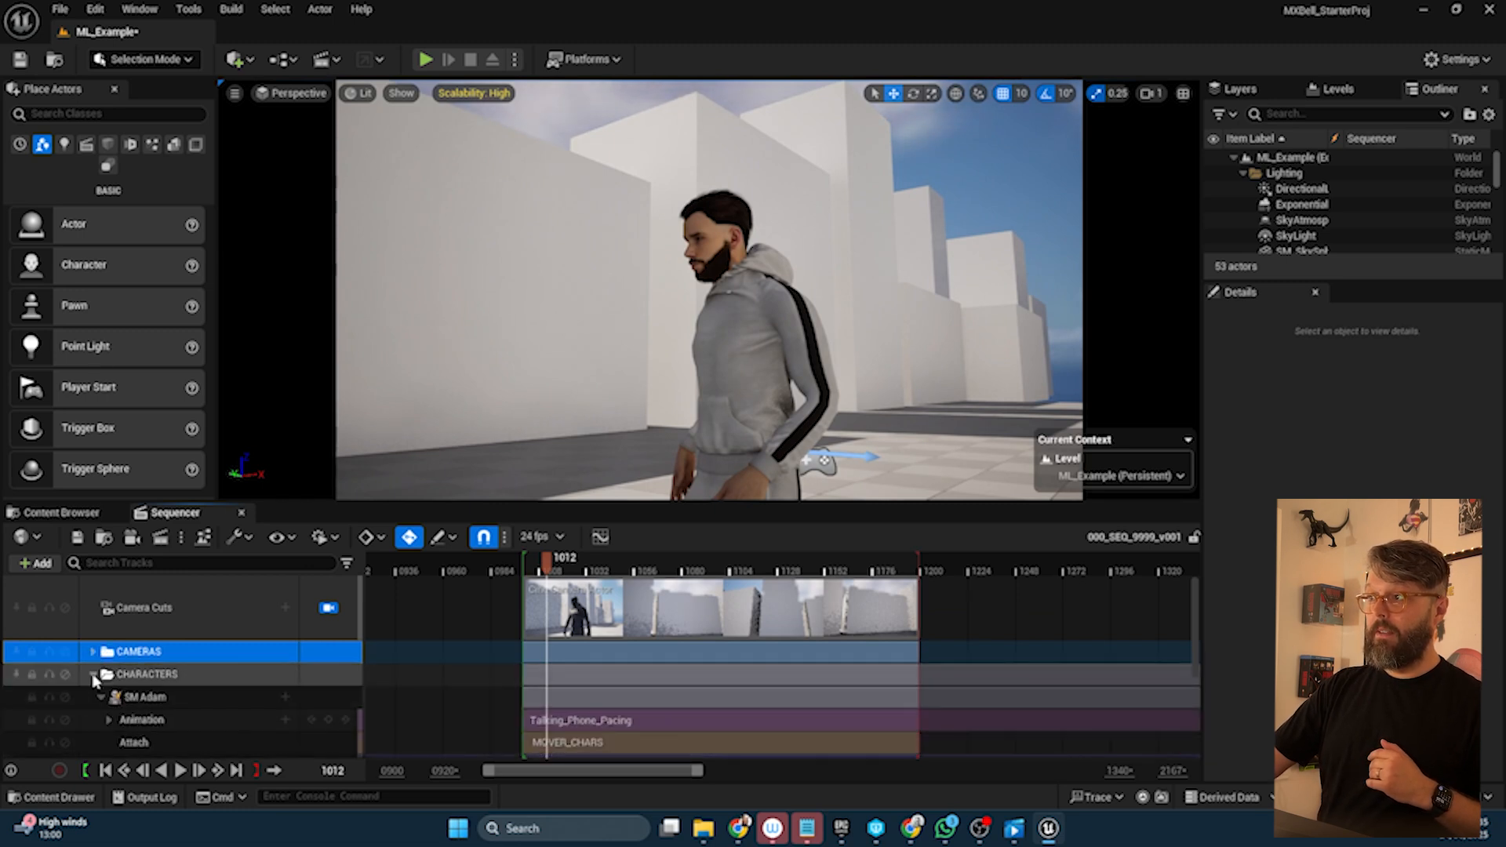
left_click(94, 675)
left_click(94, 720)
scroll(118, 706, "down", 2)
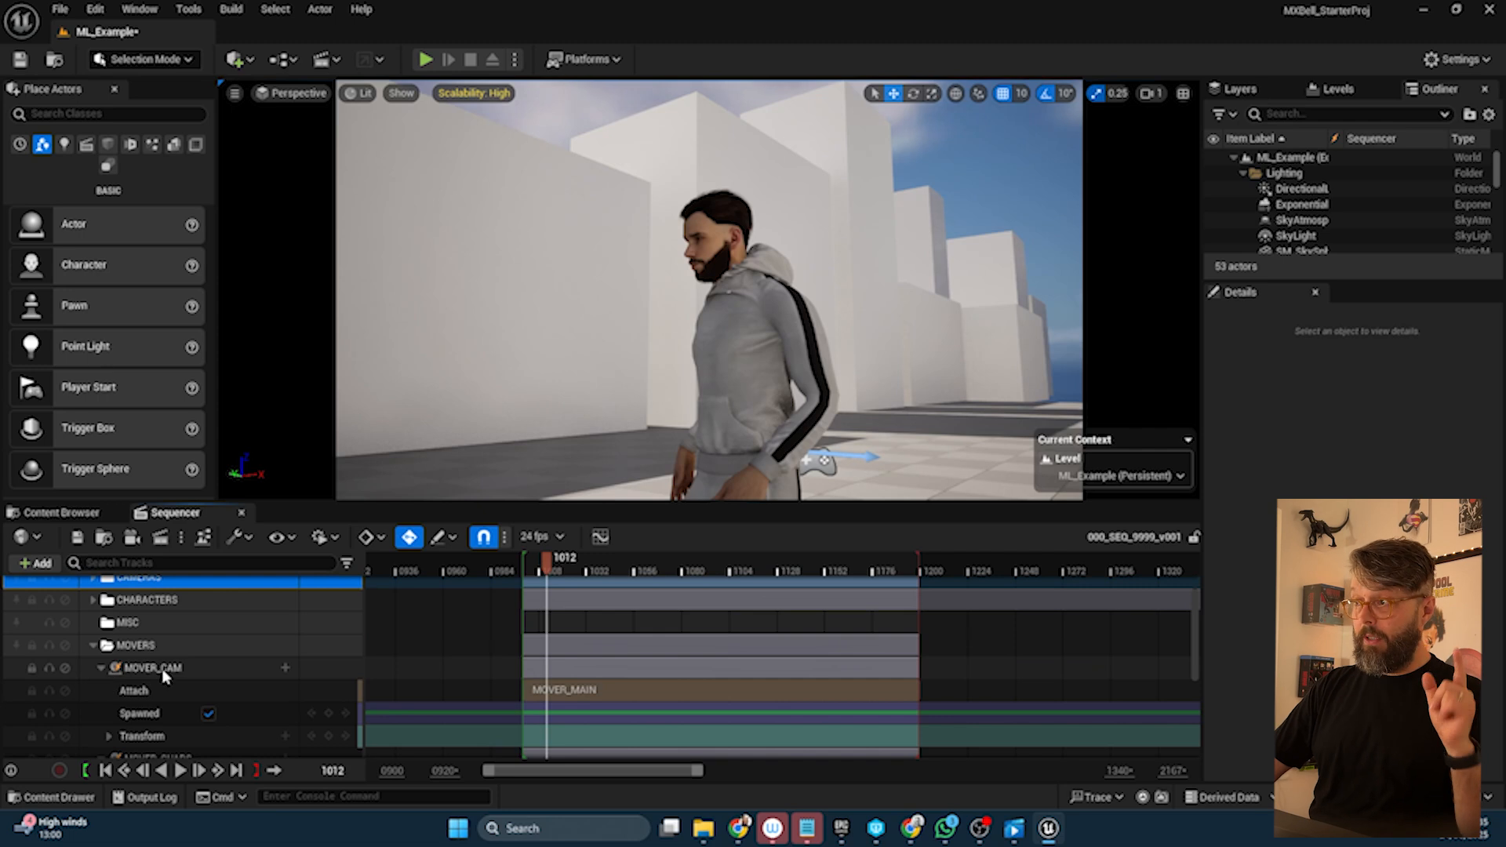
left_click(91, 646)
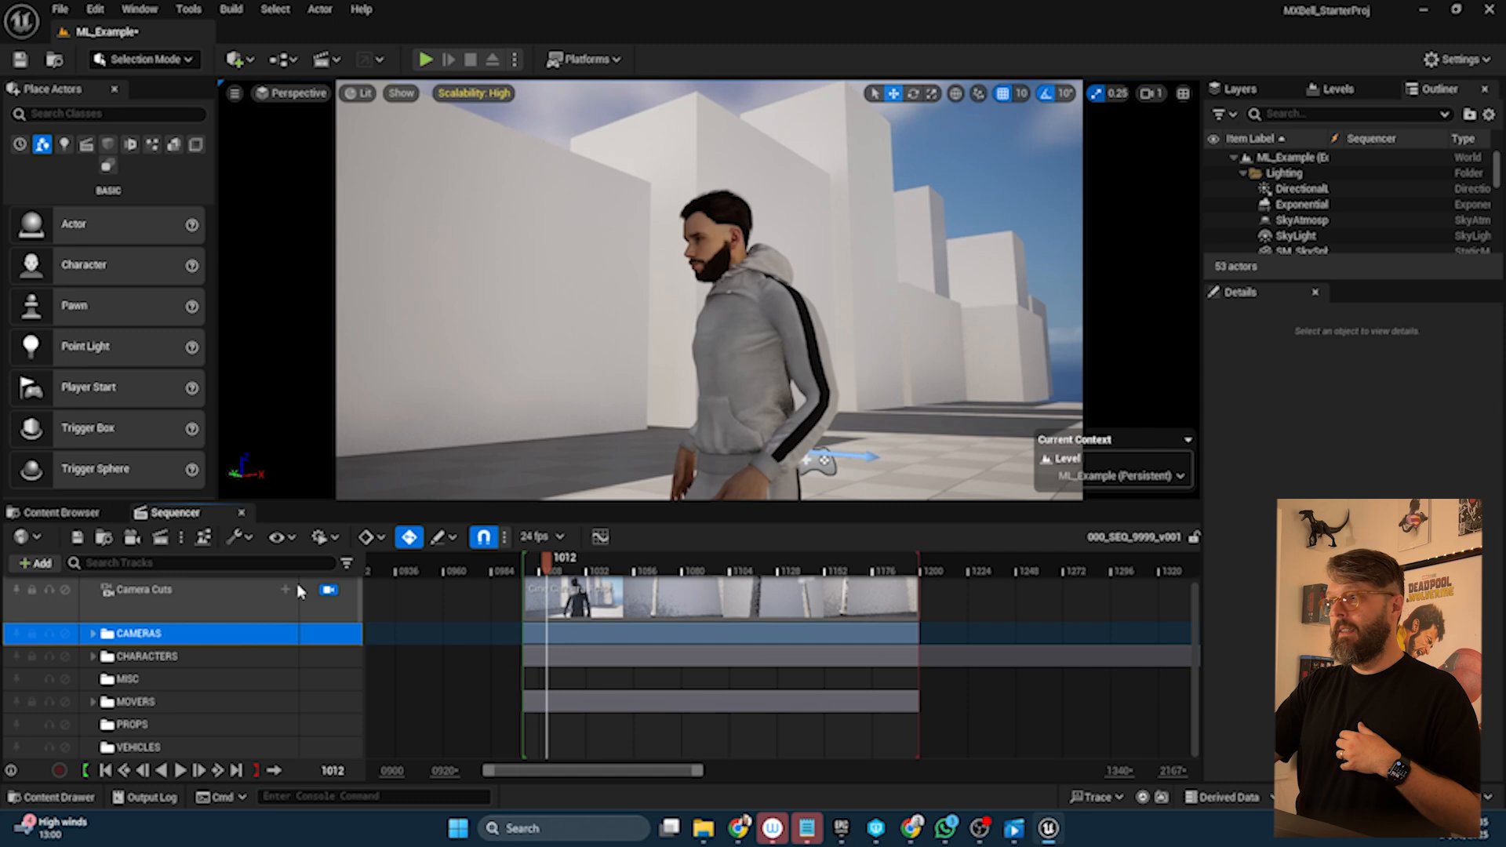
Reopen the 000_SEQ_9999_v001 sequence and select the Cine Camera Actor in its CAMERAS folder
left_click(97, 516)
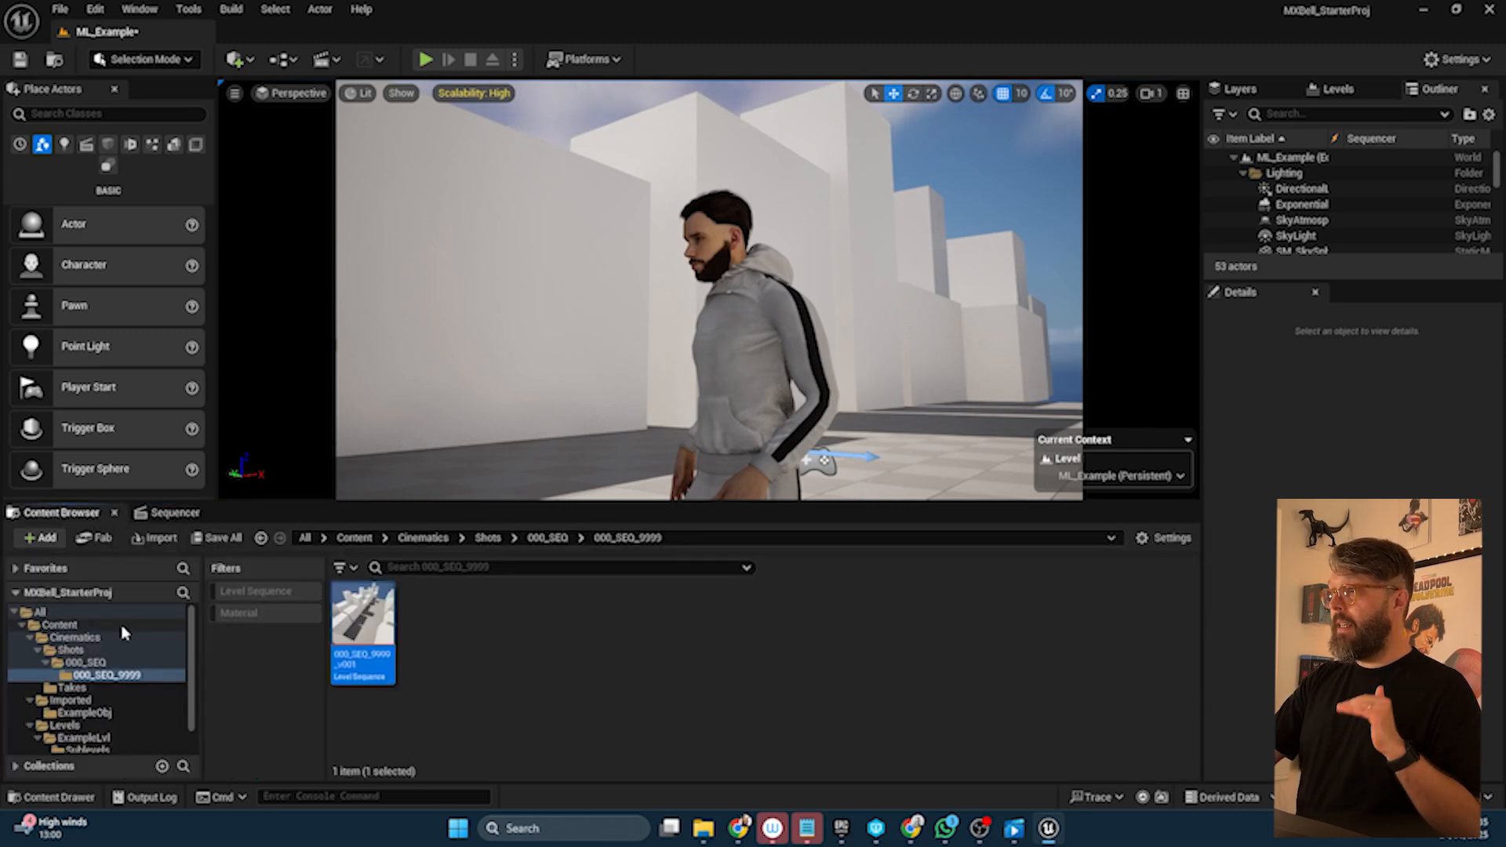
double_click(362, 624)
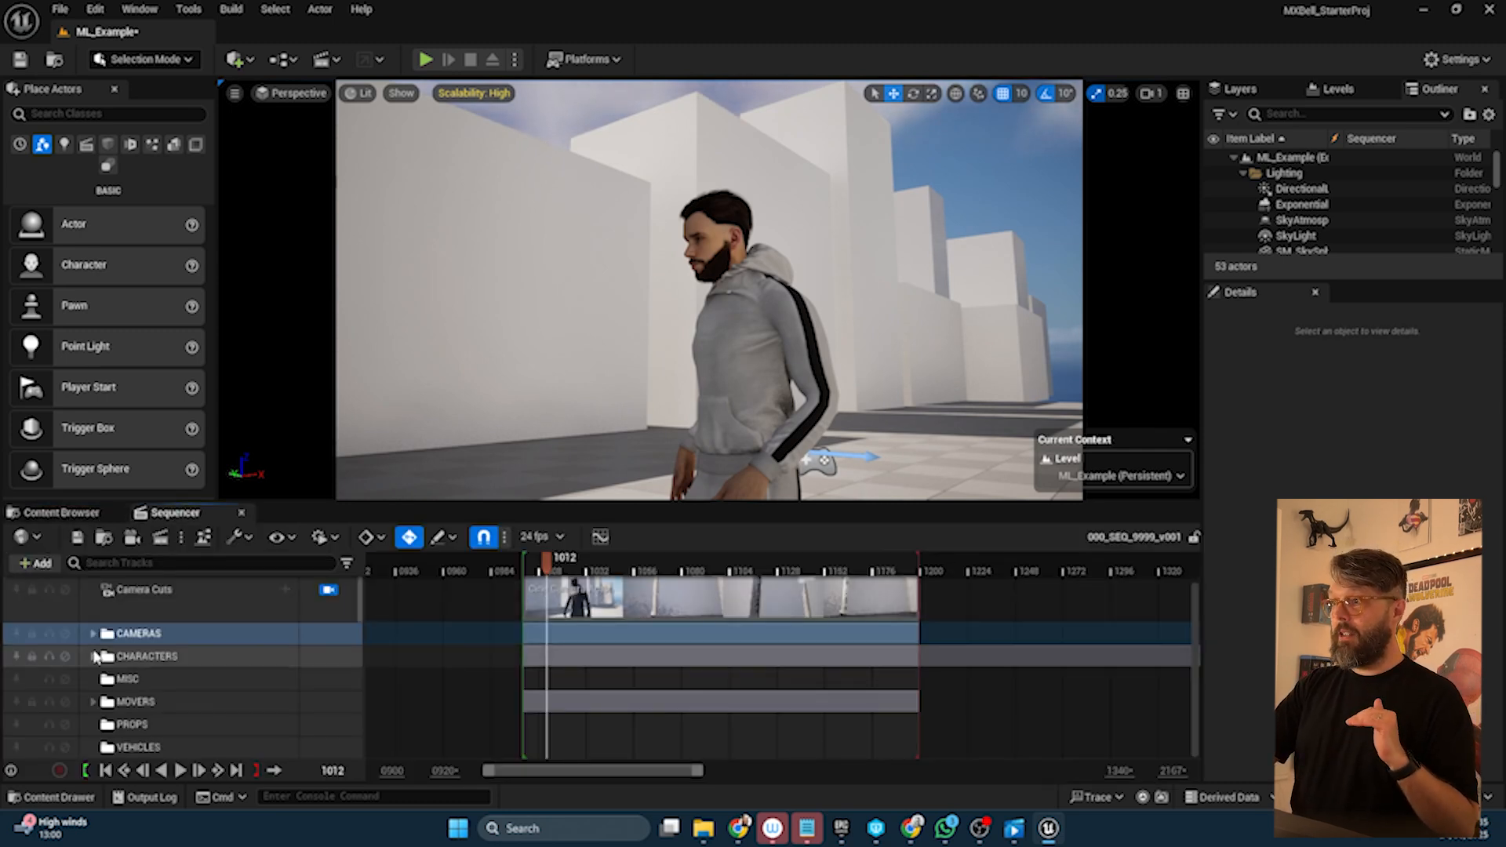
left_click(93, 633)
left_click(137, 657)
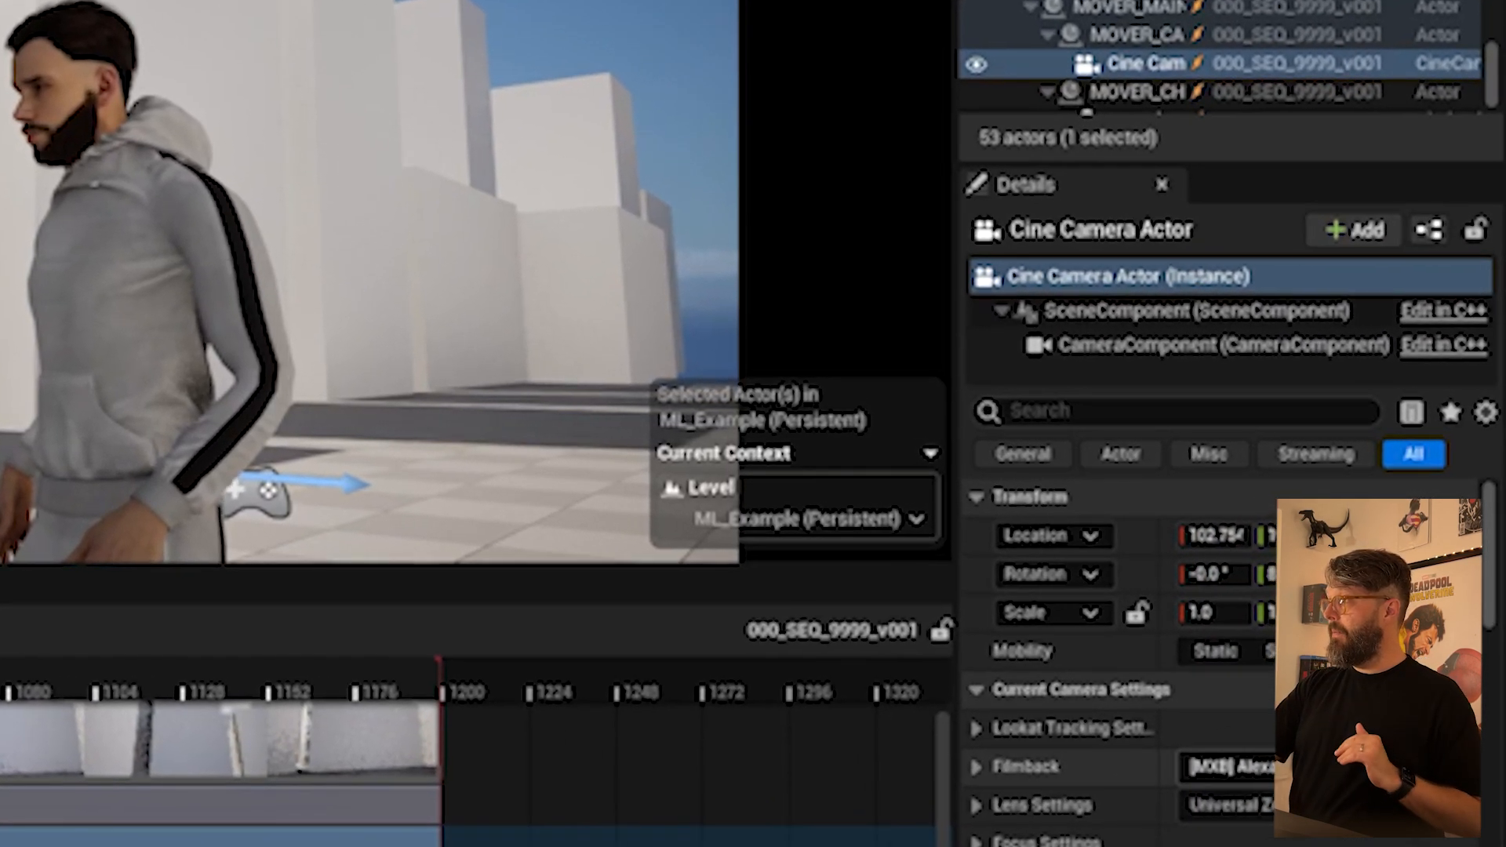
Browse the [MXB] camera presets available for the Cine Camera Actor's Filmback setting
left_click(1227, 766)
scroll(1318, 488, "down", 3)
scroll(1334, 518, "up", 1)
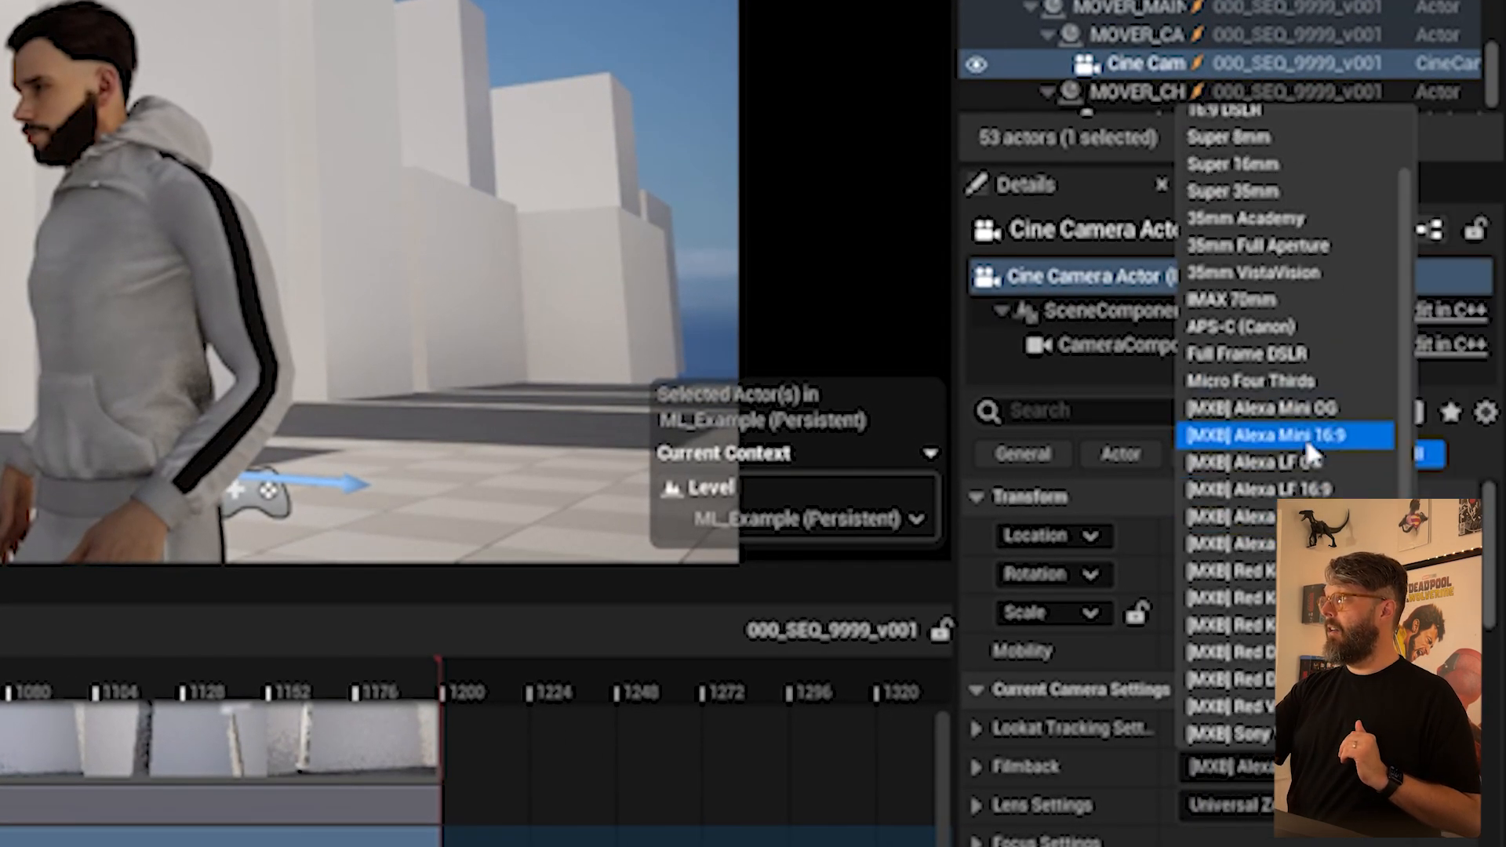
scroll(1247, 416, "down", 2)
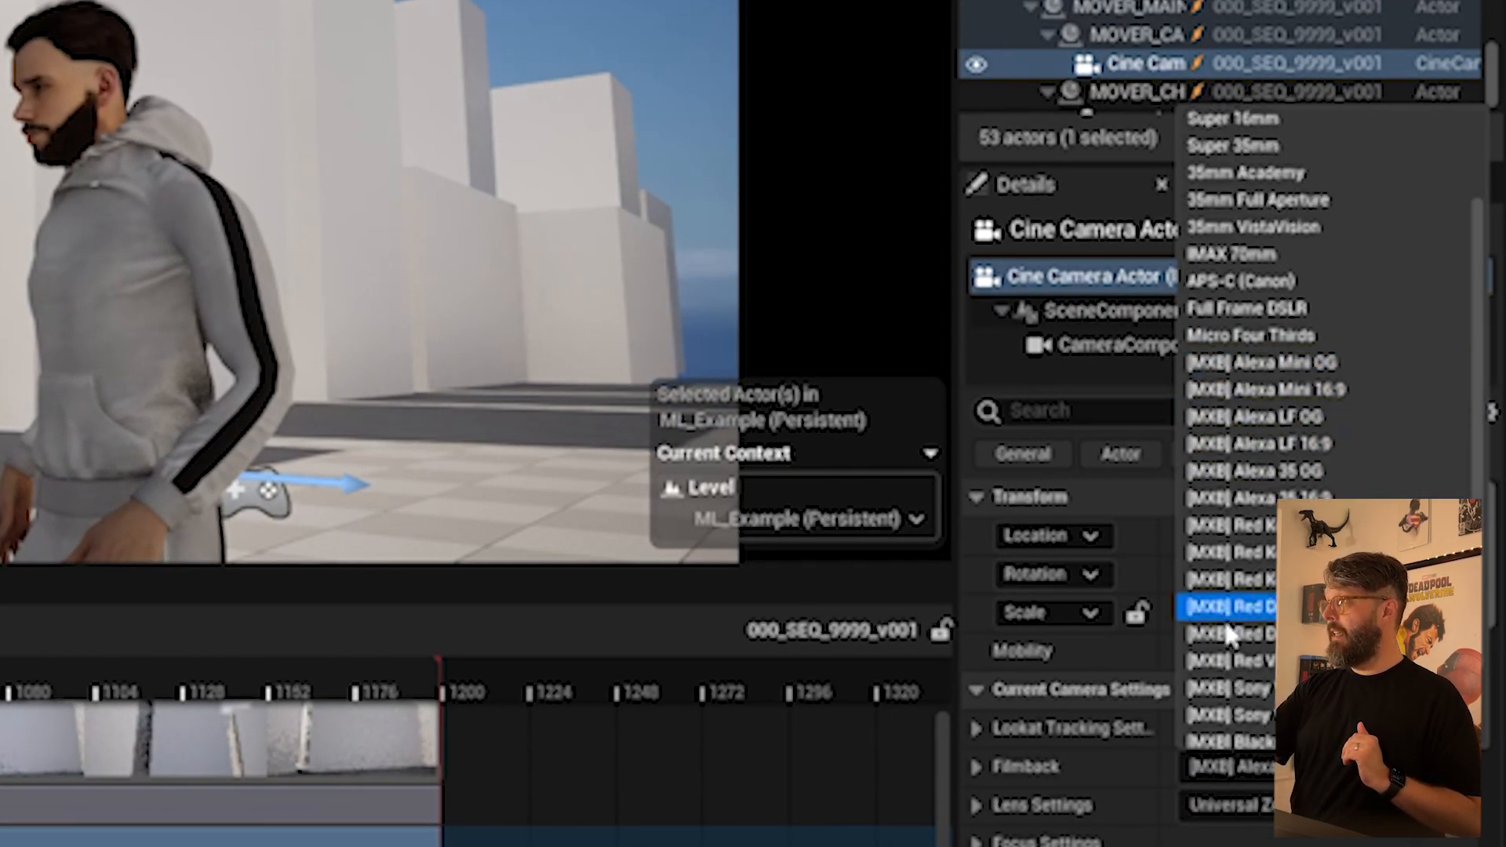